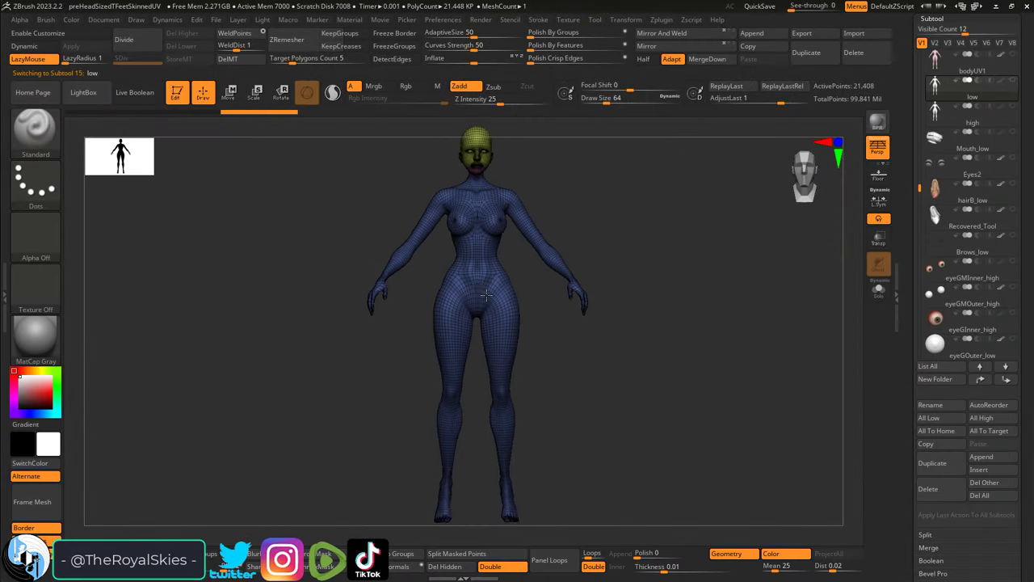
- Inspect the low body mesh from different angles and turn off its wireframe display
right_drag(486, 295, 719, 295)
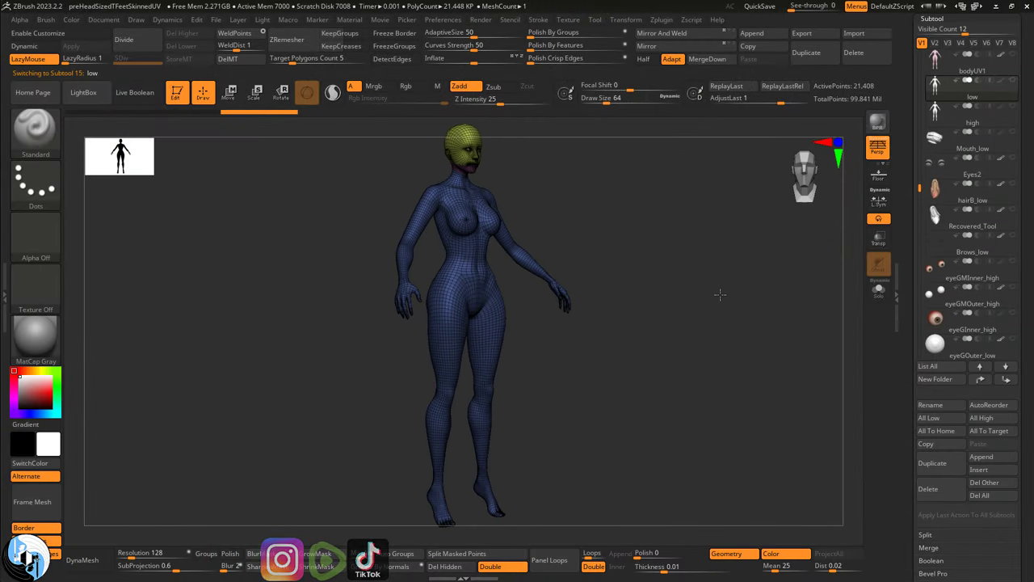
drag(719, 294, 536, 285)
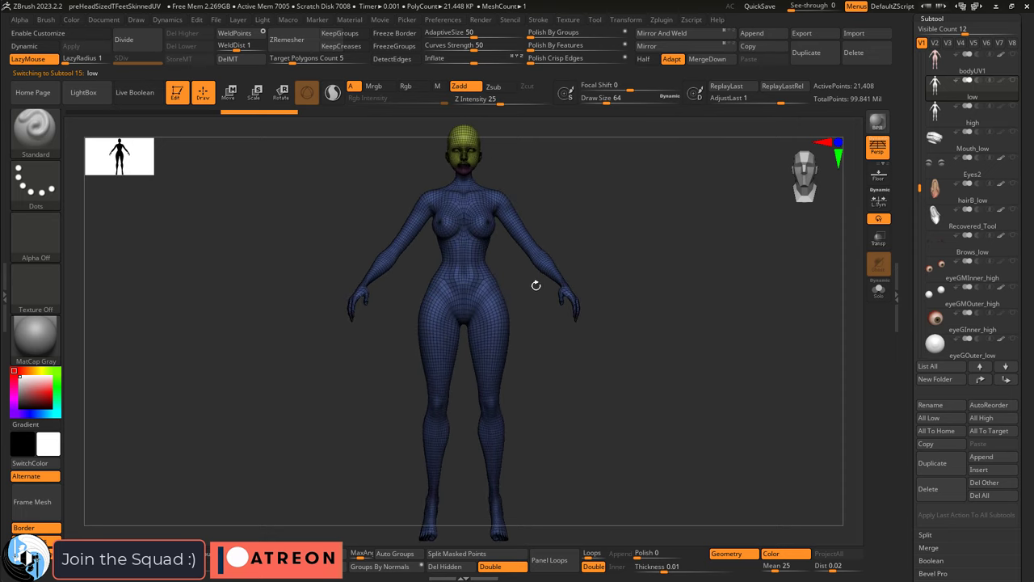
key(shift+f)
key(shift+f)
key(shift+f)
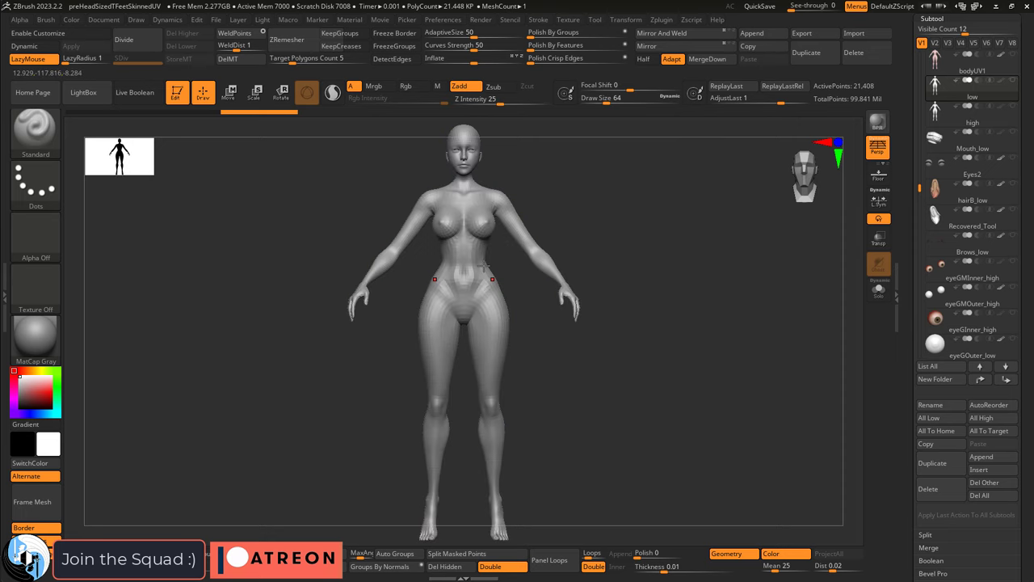
- Check the high subtool's subdivision level and divide the low subtool up to the matching level 5
click(961, 113)
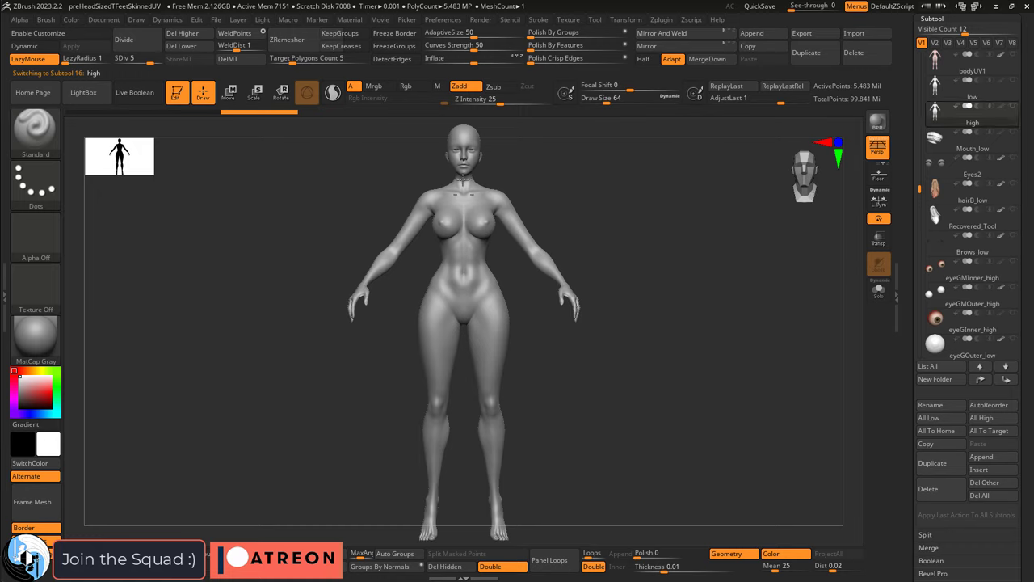
click(934, 92)
click(937, 88)
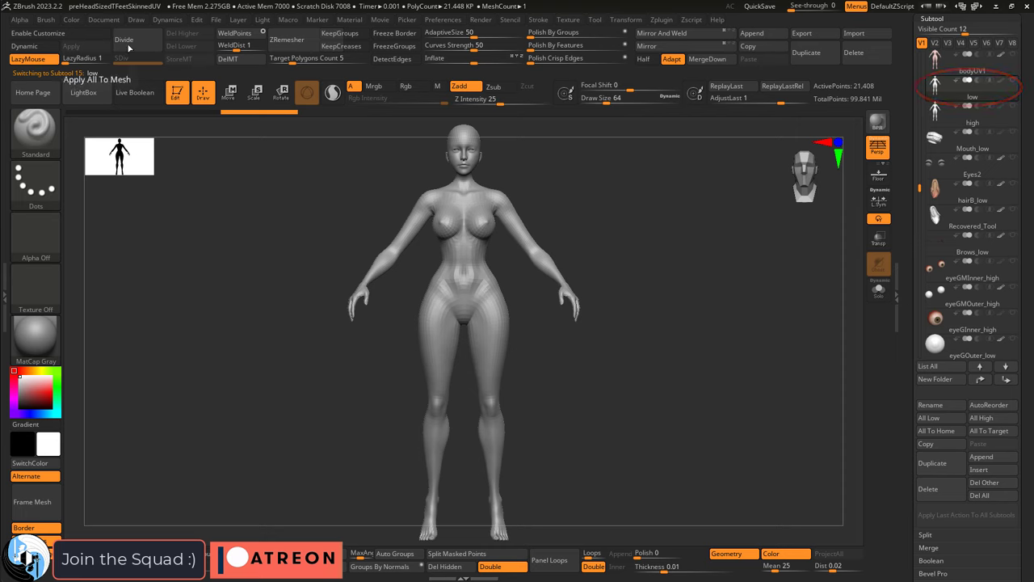
click(130, 47)
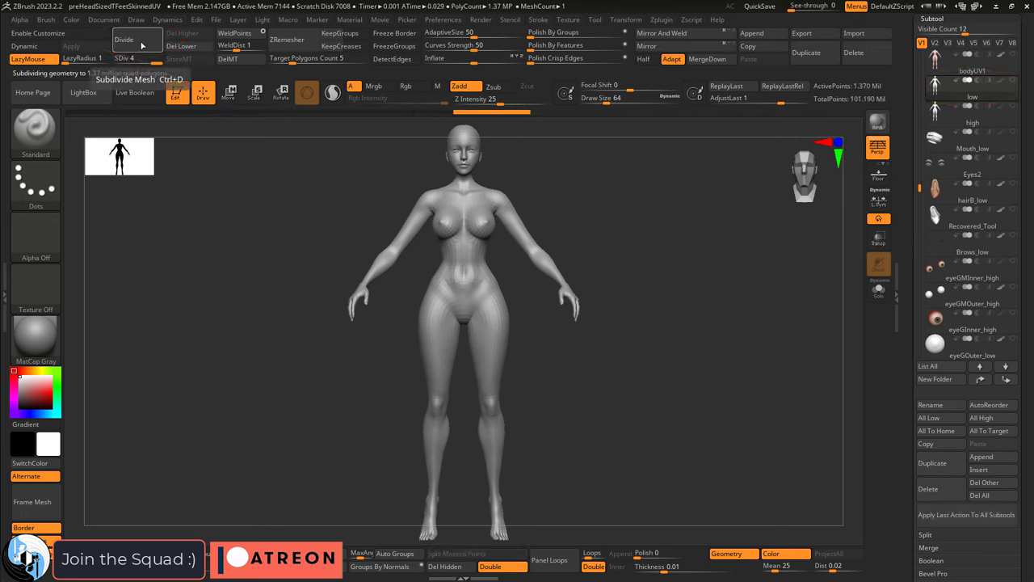
click(142, 45)
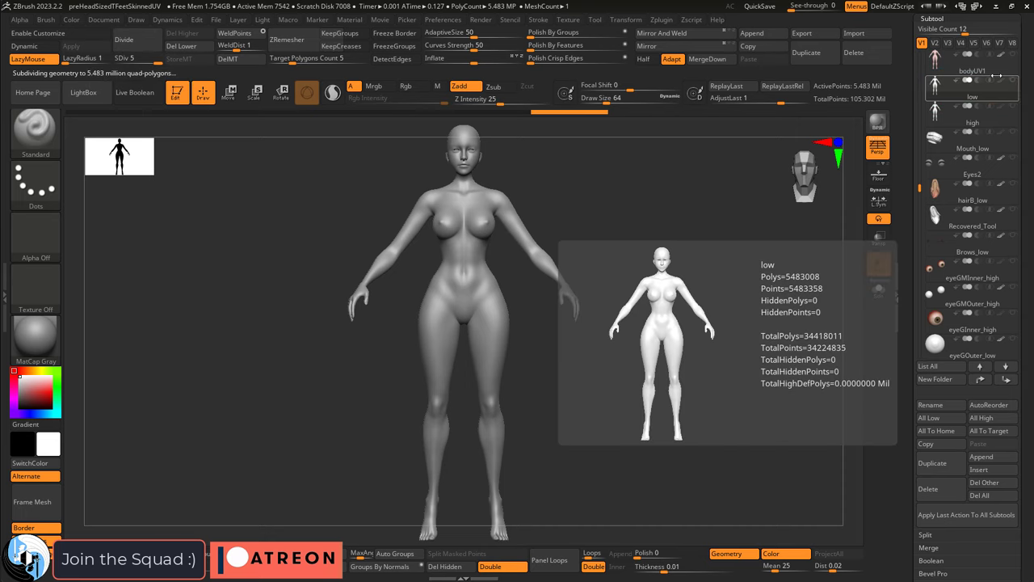
- Show the high subtool together with the low one and project its sculpted detail onto the low subtool
click(1013, 106)
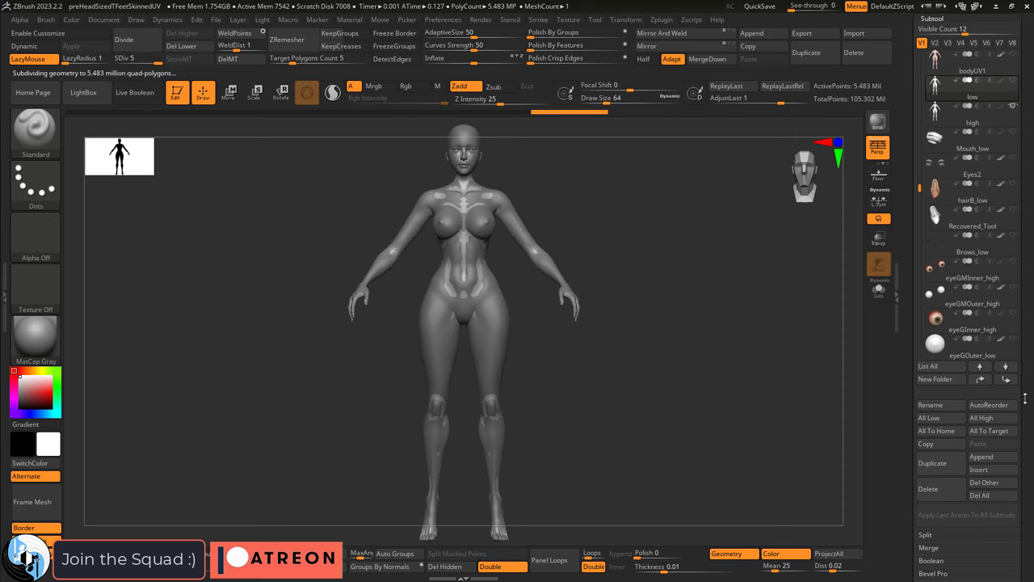
scroll(961, 412, down, 5)
click(929, 420)
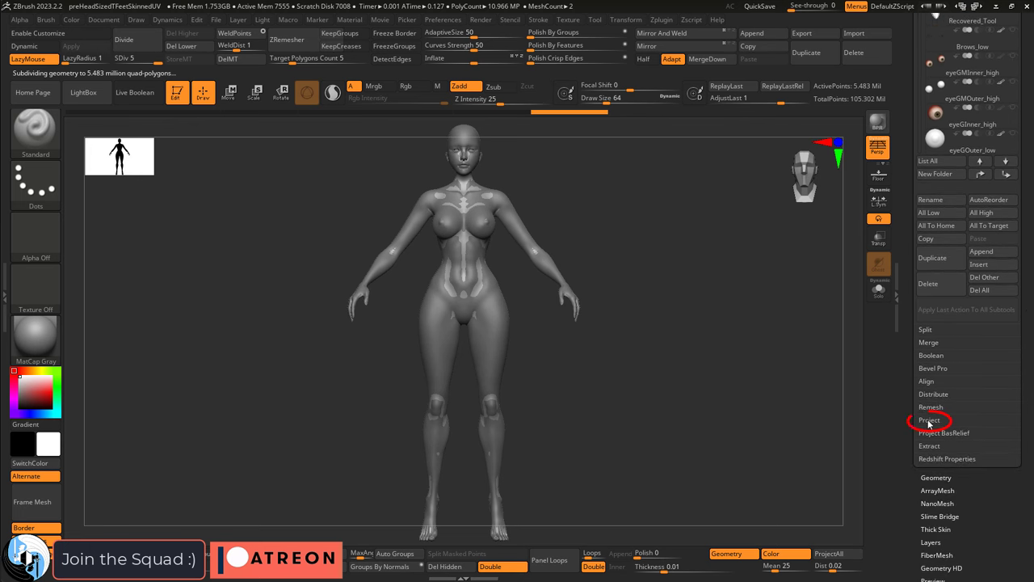
click(935, 433)
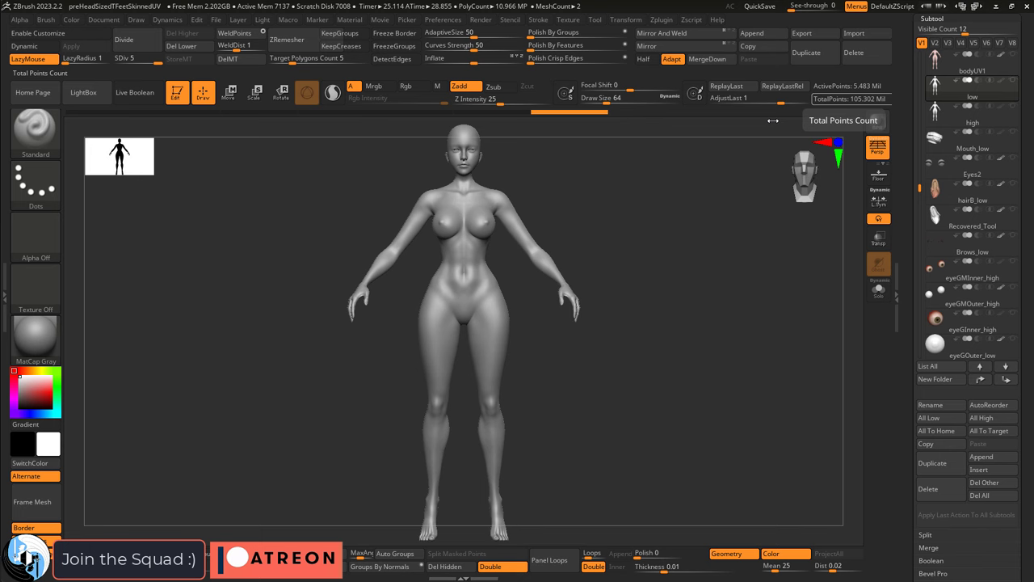
- Examine the low subtool's topology up close on the torso and feet, with and without the wireframe
key(shift+f)
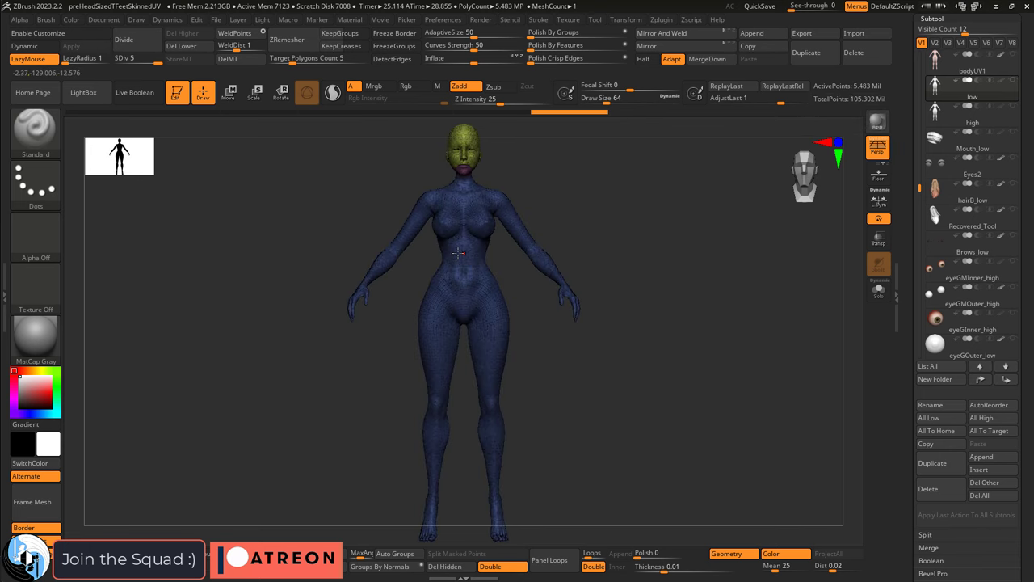
ctrl+right_drag(459, 252, 462, 364)
alt+right_drag(477, 170, 464, 404)
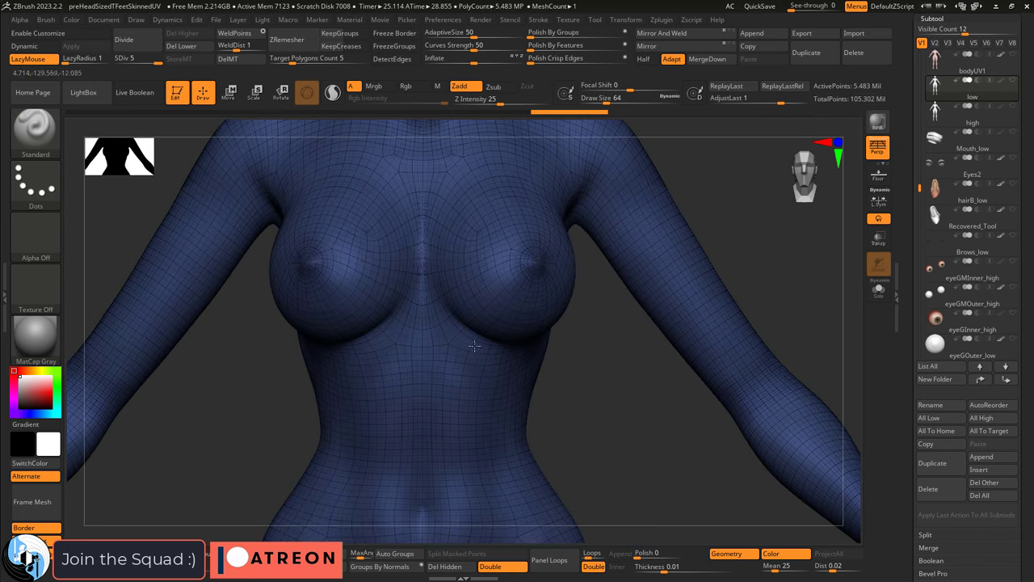
alt+right_drag(490, 231, 427, 400)
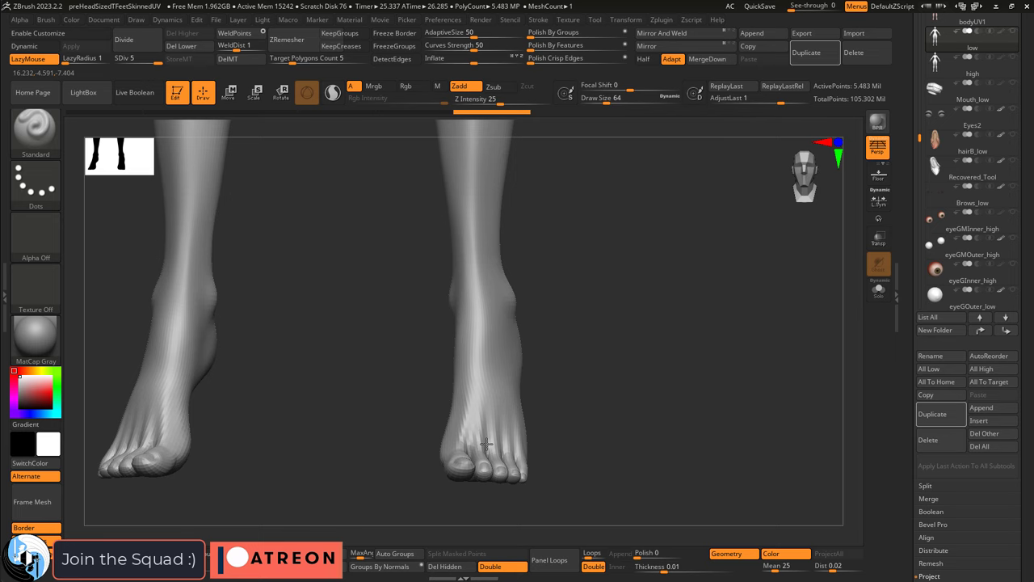
mouse_move(493, 428)
ctrl+right_down()
mouse_move(496, 370)
mouse_move(480, 371)
mouse_move(498, 377)
ctrl+right_up()
key(f)
key(shift+f)
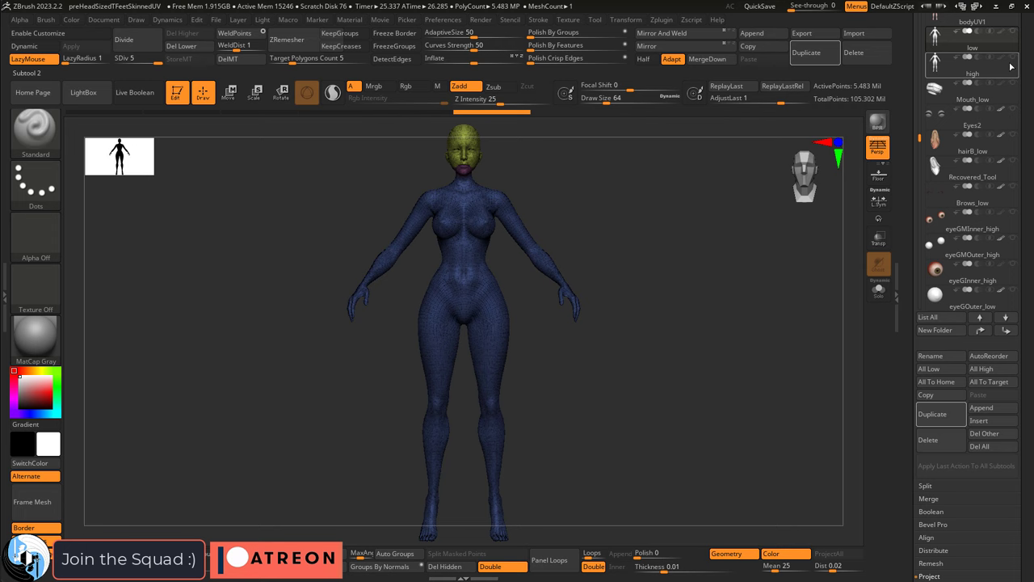
- Make the high subtool visible and lower it to subdivision level 1
mouse_move(1013, 60)
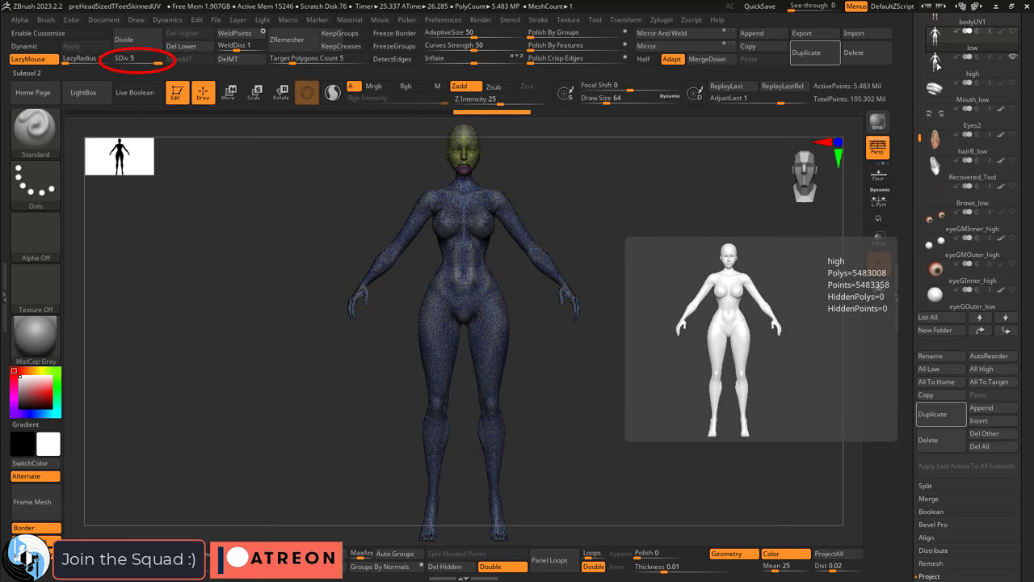
click(1013, 60)
drag(119, 68, 113, 68)
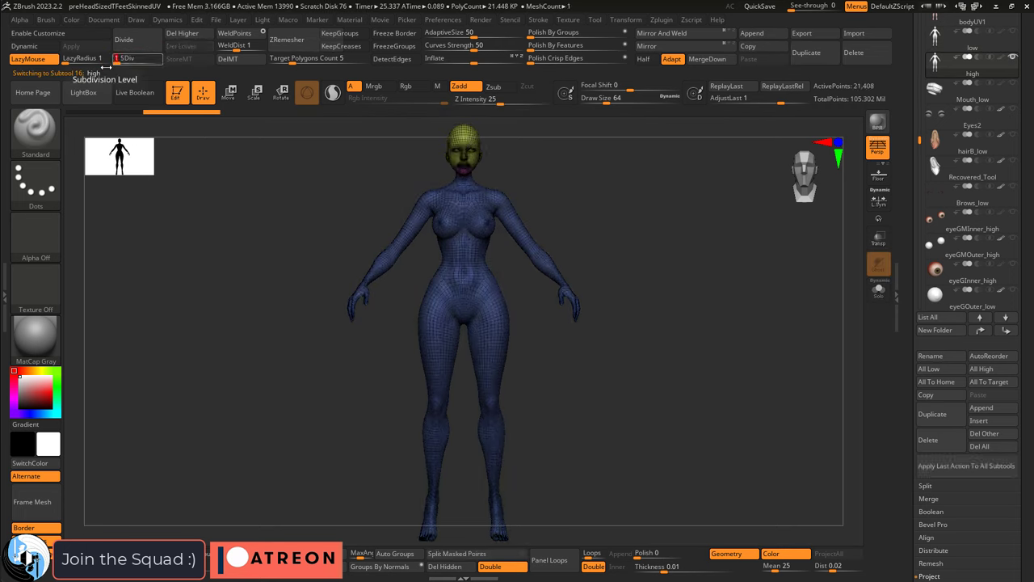
- Project the high subtool onto the low subtool one subdivision level at a time, from level 1 up to level 3
click(935, 39)
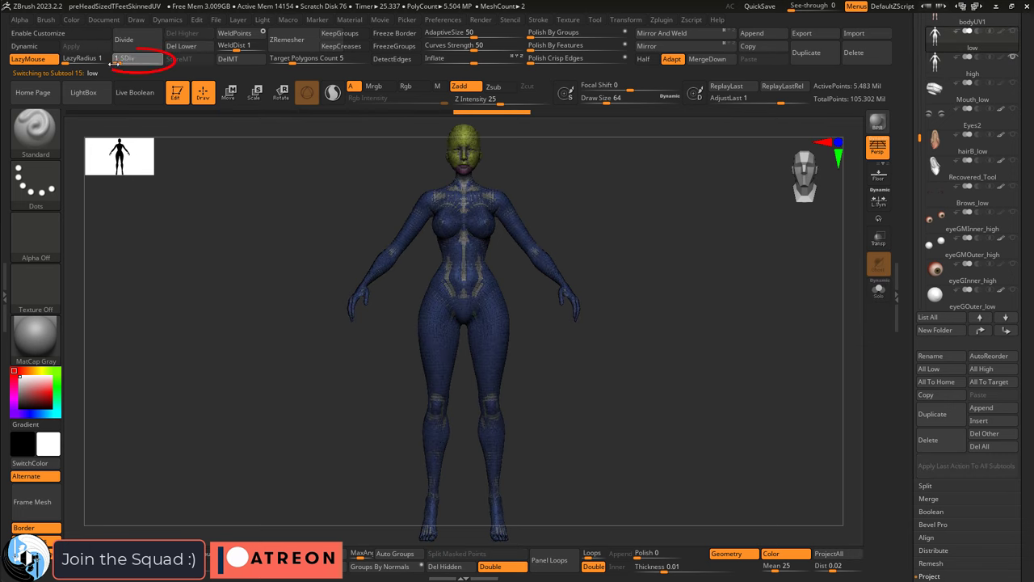
drag(116, 63, 133, 58)
click(828, 559)
click(935, 61)
click(935, 39)
click(828, 553)
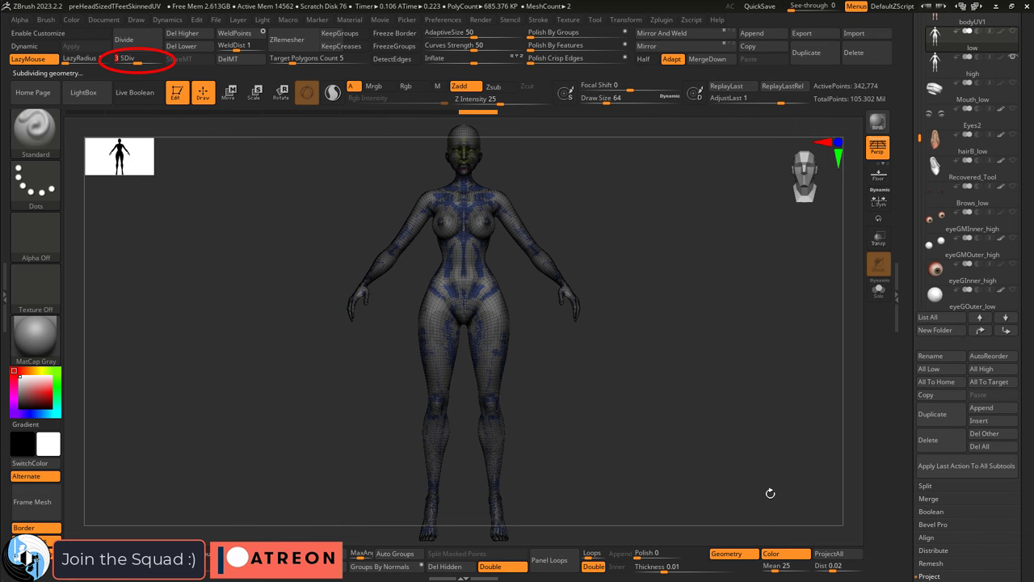
click(828, 552)
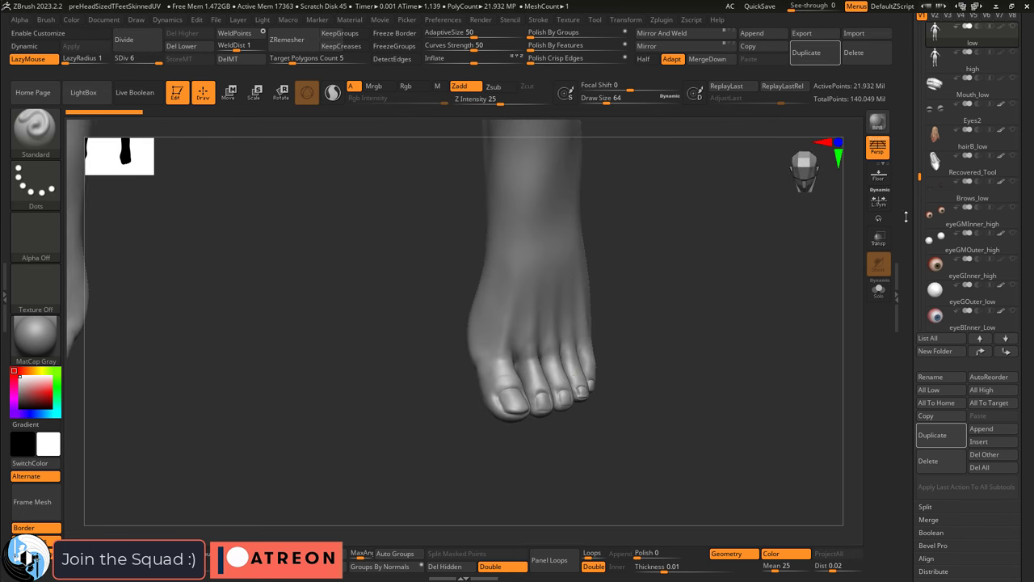
- Switch to Blender and add a Subdivision Surface modifier to the body with 3 viewport levels
click(872, 221)
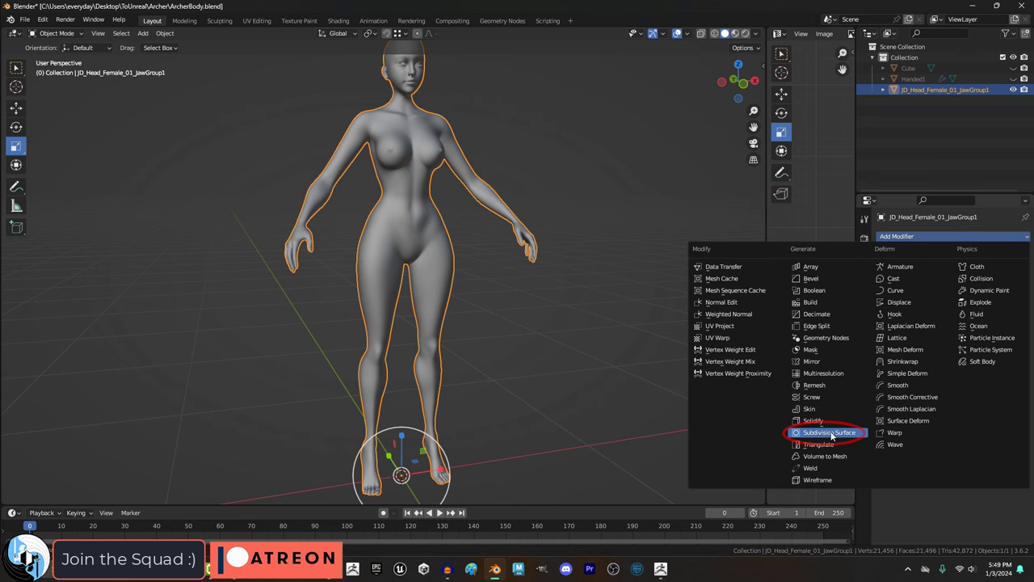
click(829, 433)
click(1012, 283)
click(1012, 283)
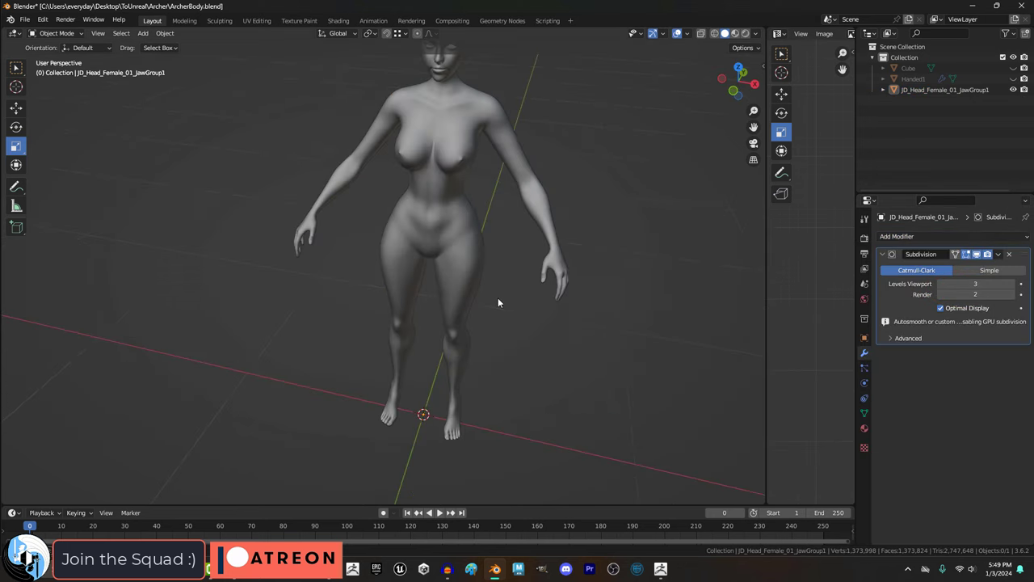
- Lower the modifier's viewport subdivision by two levels and compare the hand's shape up close
scroll(500, 299, up, 5)
mouse_move(497, 298)
middle_down()
mouse_move(511, 307)
mouse_move(503, 296)
middle_up()
scroll(502, 296, up, 3)
click(941, 285)
click(941, 285)
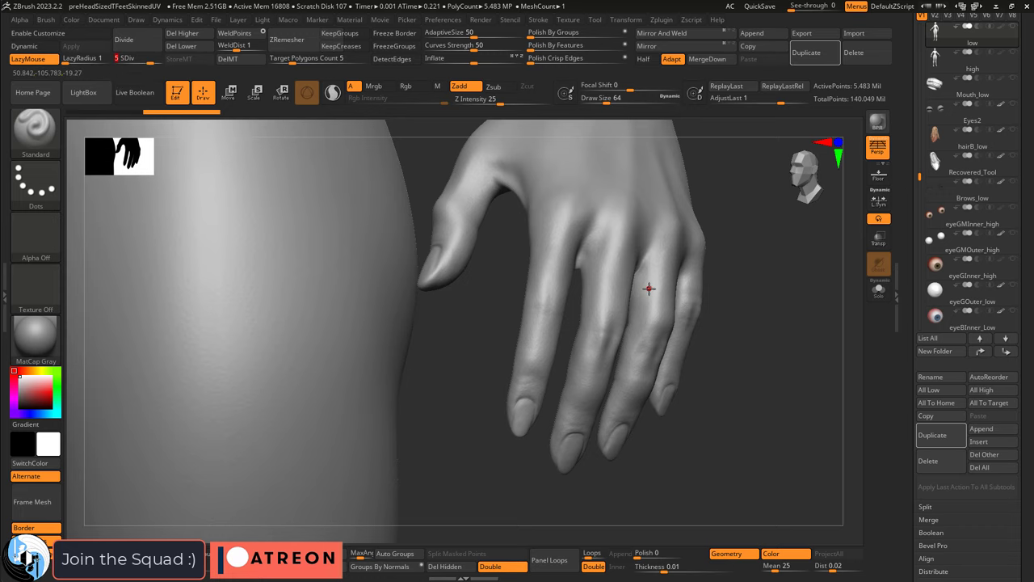
- Switch to ZBrush and step the low body down to subdivision level 1 while comparing the hand's shape
key(shift+d)
key(shift+d)
key(shift+d)
key(shift+d)
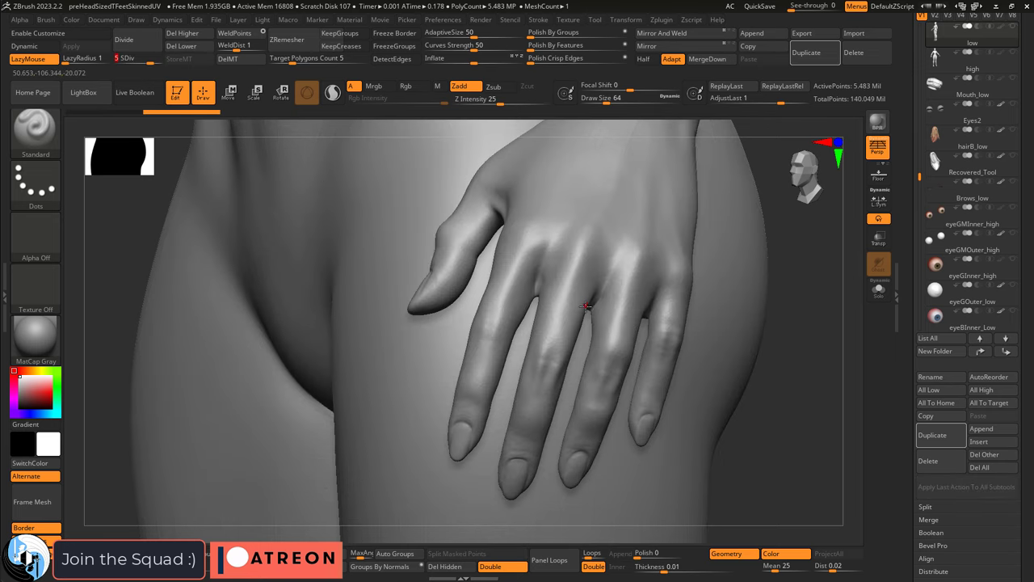
alt+right_drag(581, 297, 533, 293)
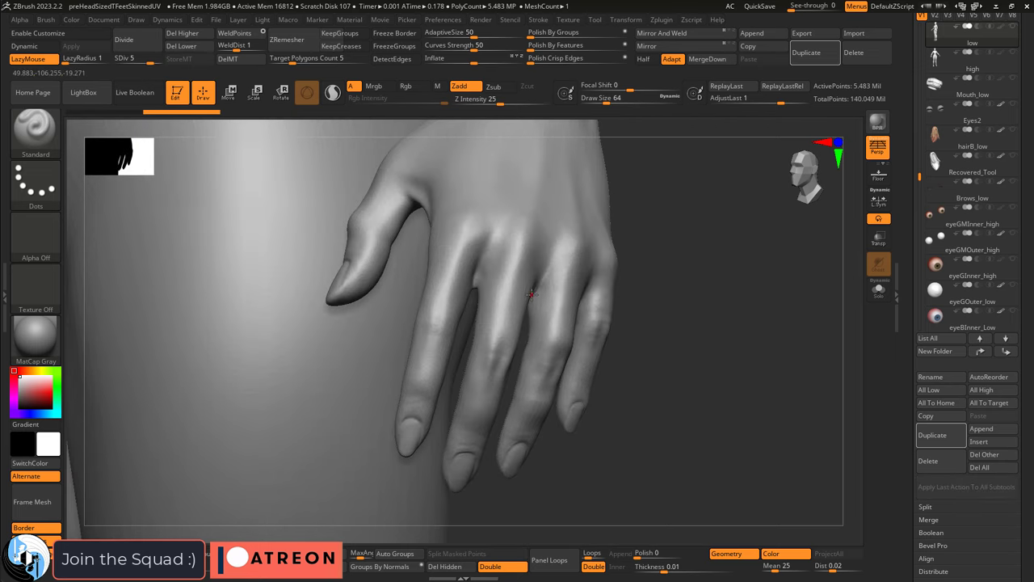
drag(150, 58, 118, 63)
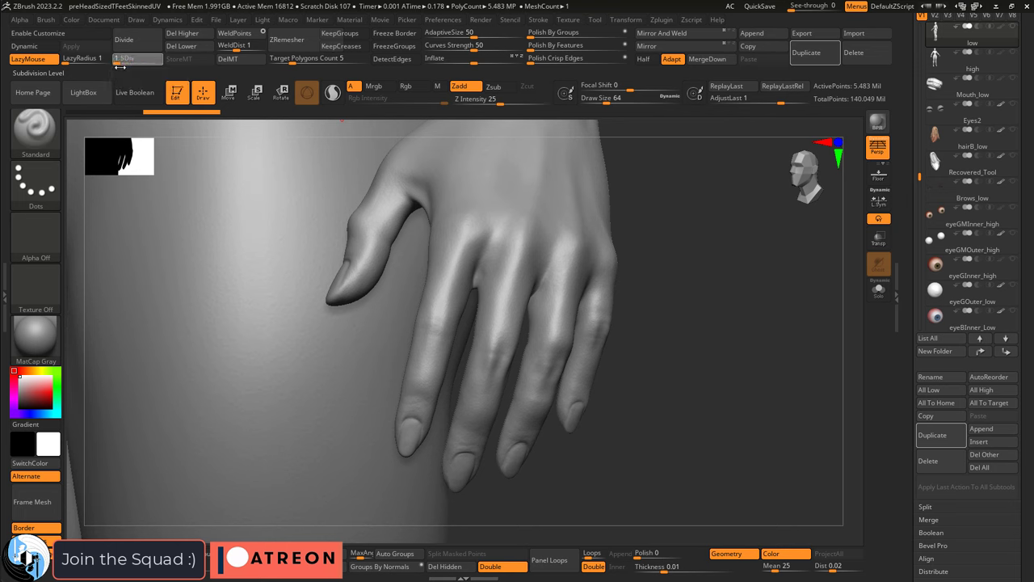
- Adjust the brush's draw size and choose the Move brush
key(s)
drag(503, 310, 574, 311)
click(573, 309)
key(b)
key(m)
key(v)
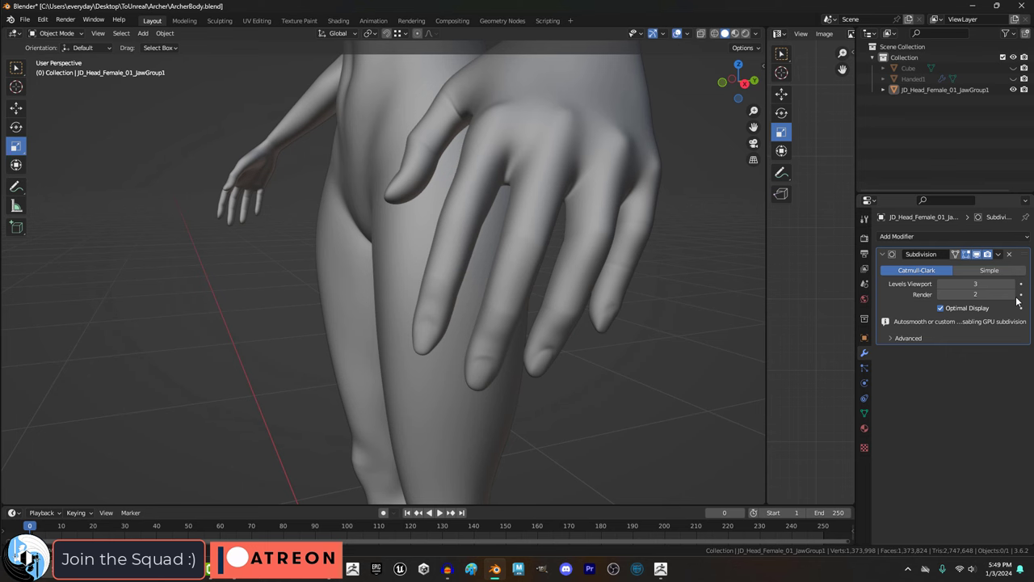
- Switch to Blender and step the modifier's viewport levels down to 1 and back up to 2, comparing the fingers
click(939, 284)
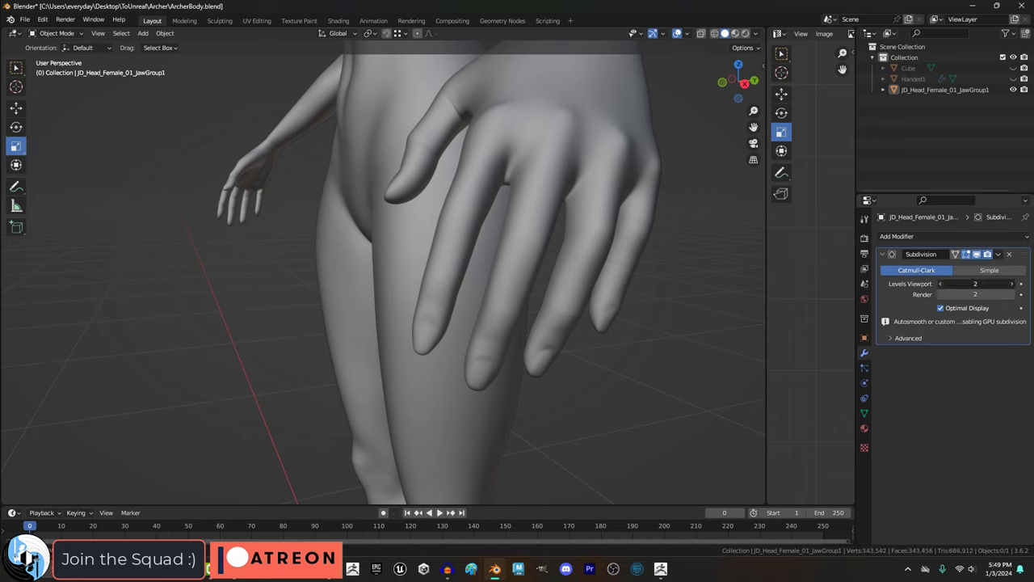
click(940, 284)
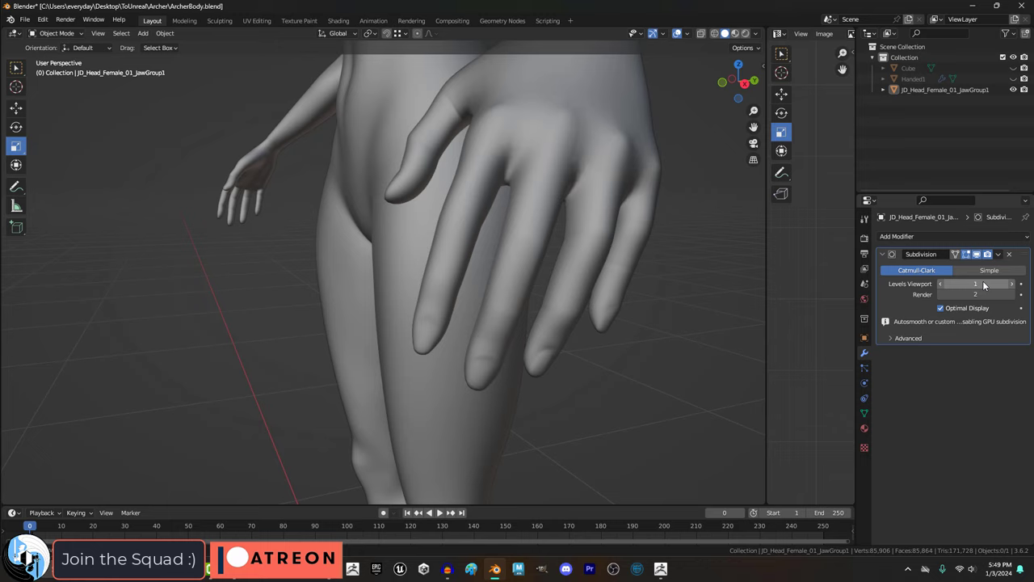
click(1013, 284)
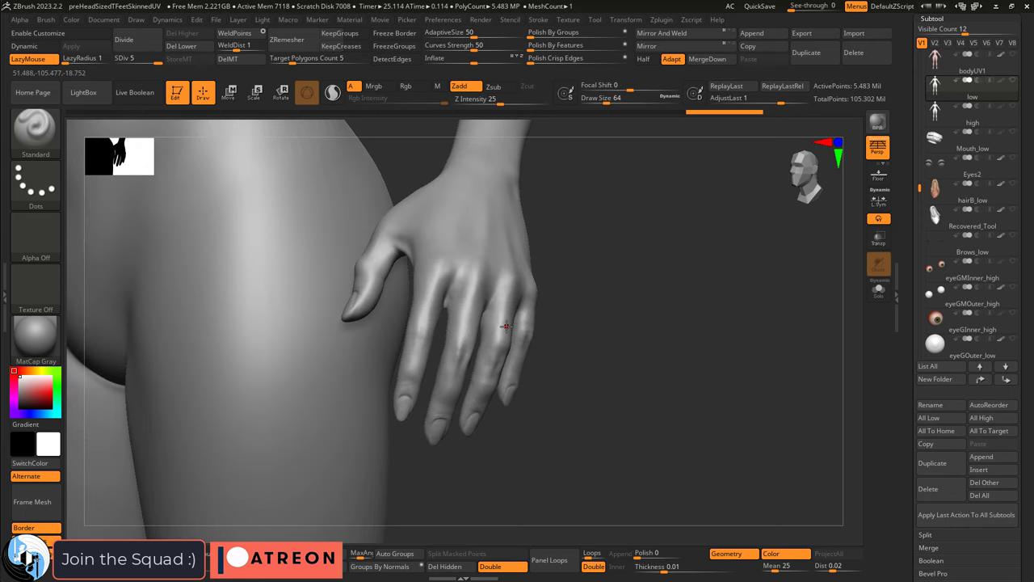
- Switch to ZBrush, divide the low body to subdivision level 6 and store a morph target
right_drag(512, 305, 533, 343)
ctrl+right_drag(534, 343, 441, 362)
right_click(436, 367)
ctrl+right_drag(490, 276, 486, 313)
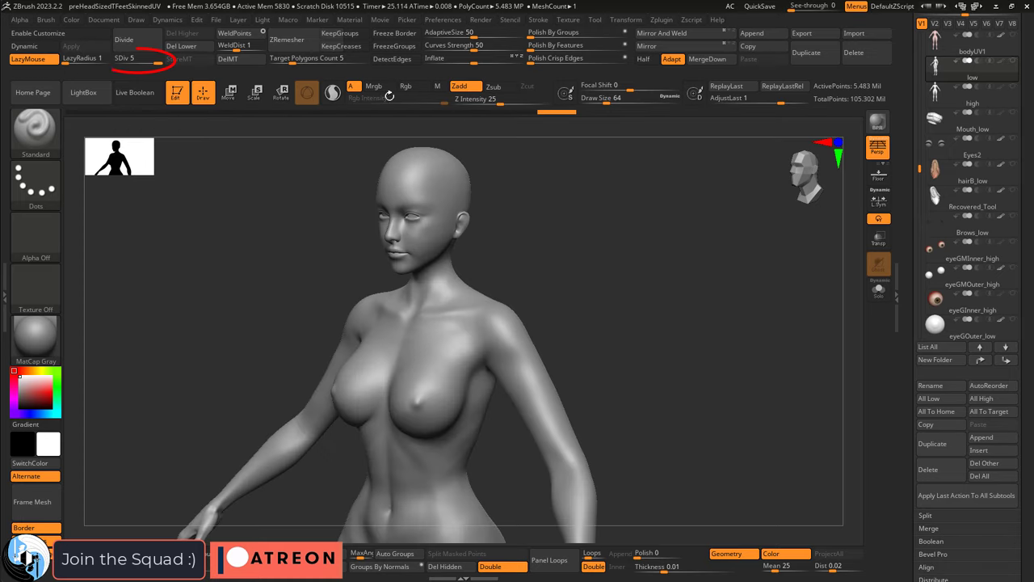
click(135, 40)
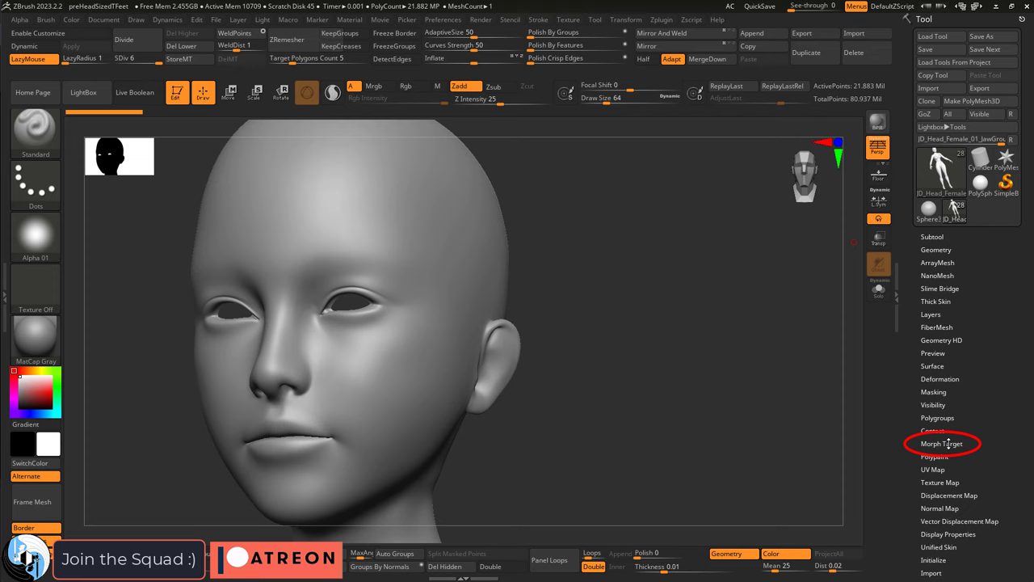
click(947, 443)
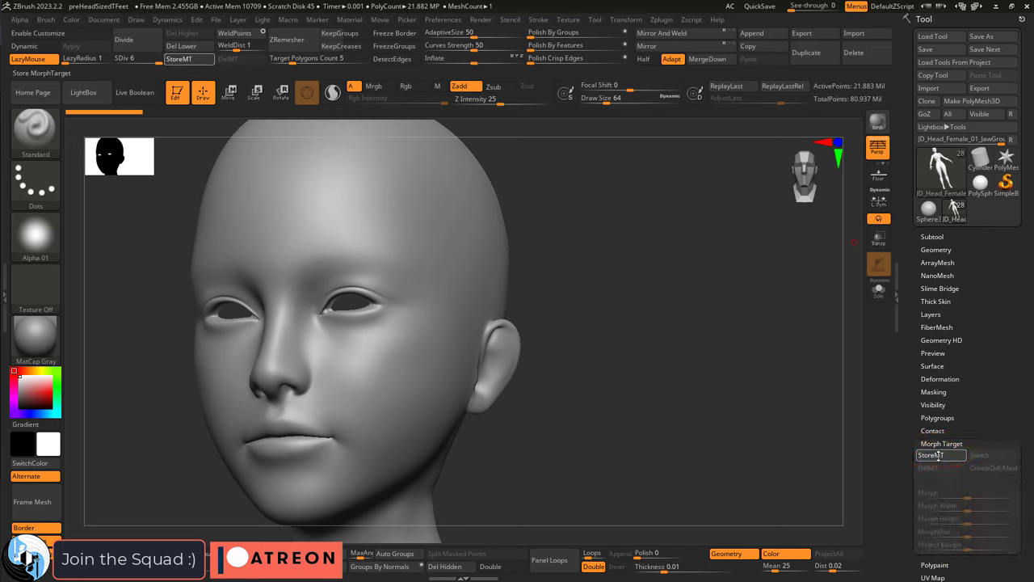
click(932, 455)
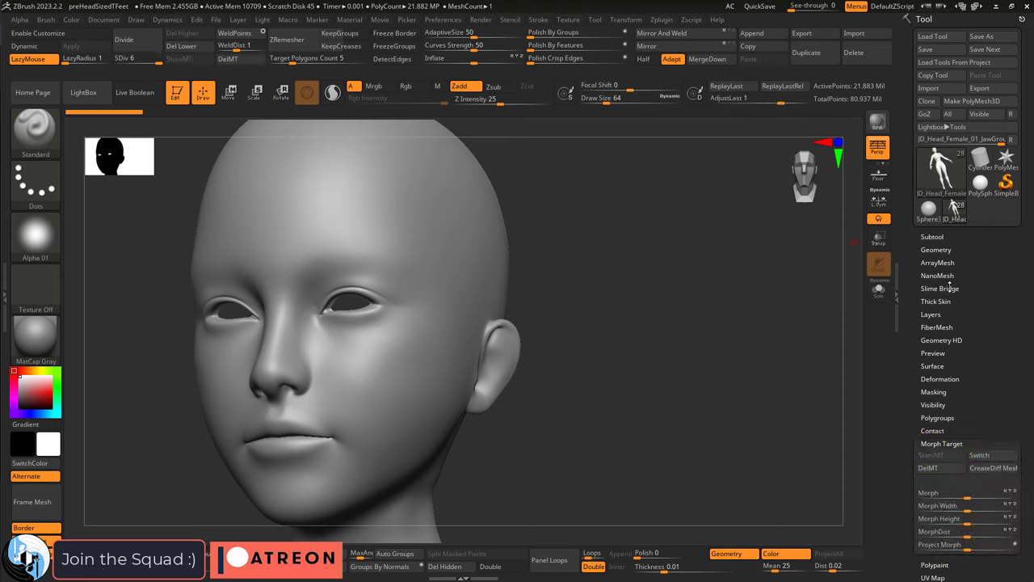
- Add surface noise to the low body and choose the PoreMap-M_D texture as its alpha
click(932, 366)
click(930, 379)
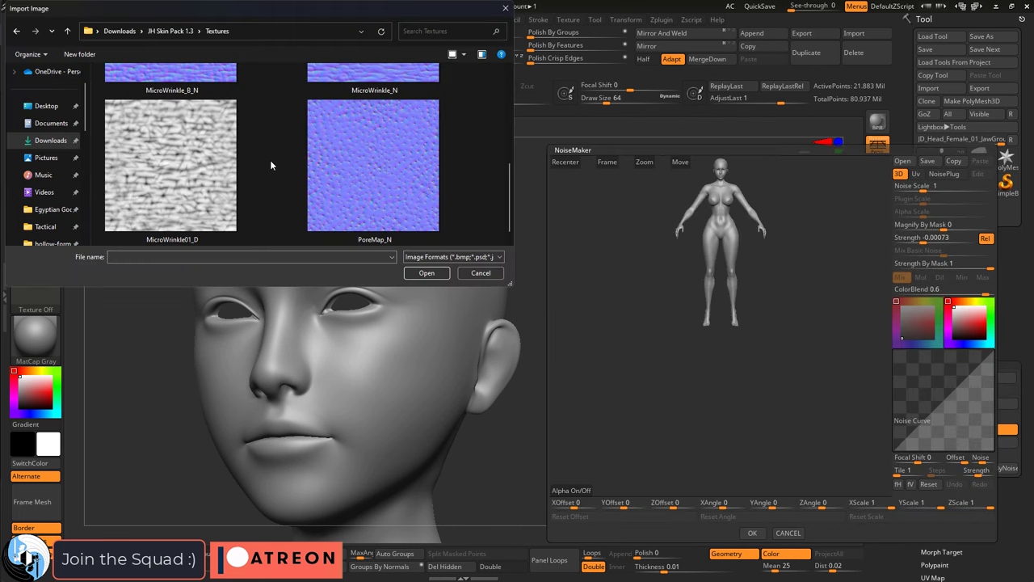
scroll(270, 160, down, 2)
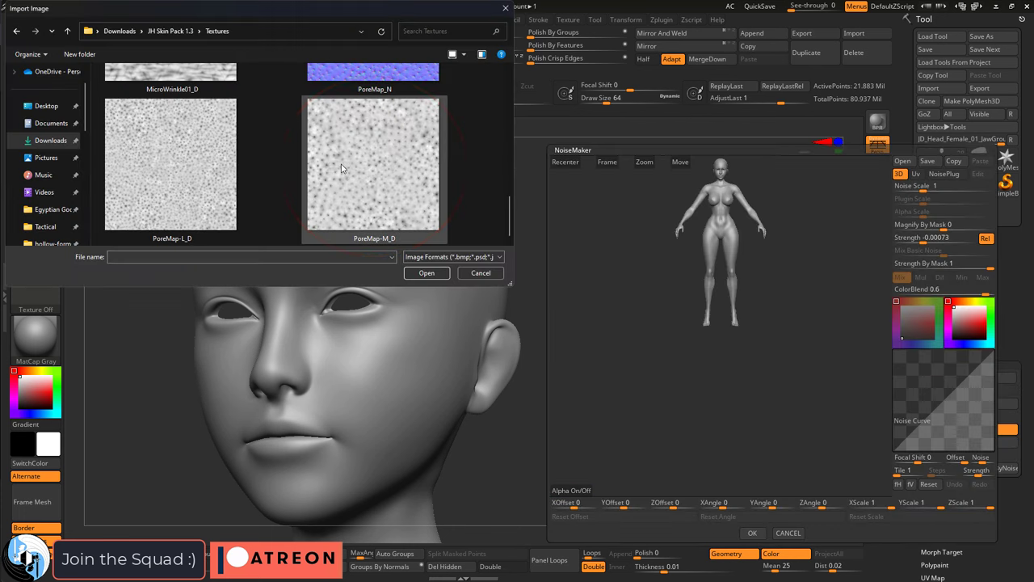
click(363, 187)
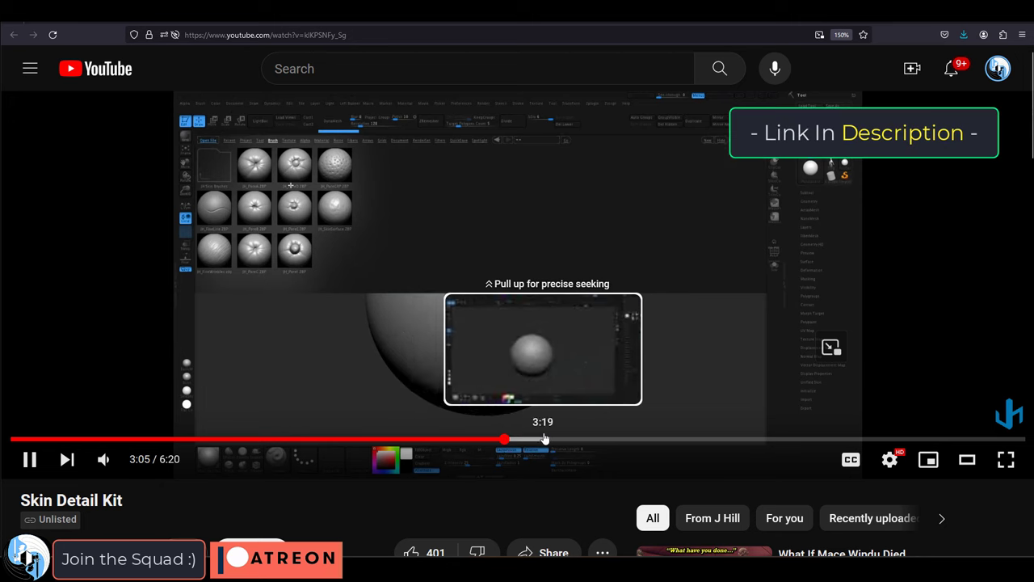
- Skip ahead in the Skin Detail Kit video on YouTube
drag(544, 438, 685, 443)
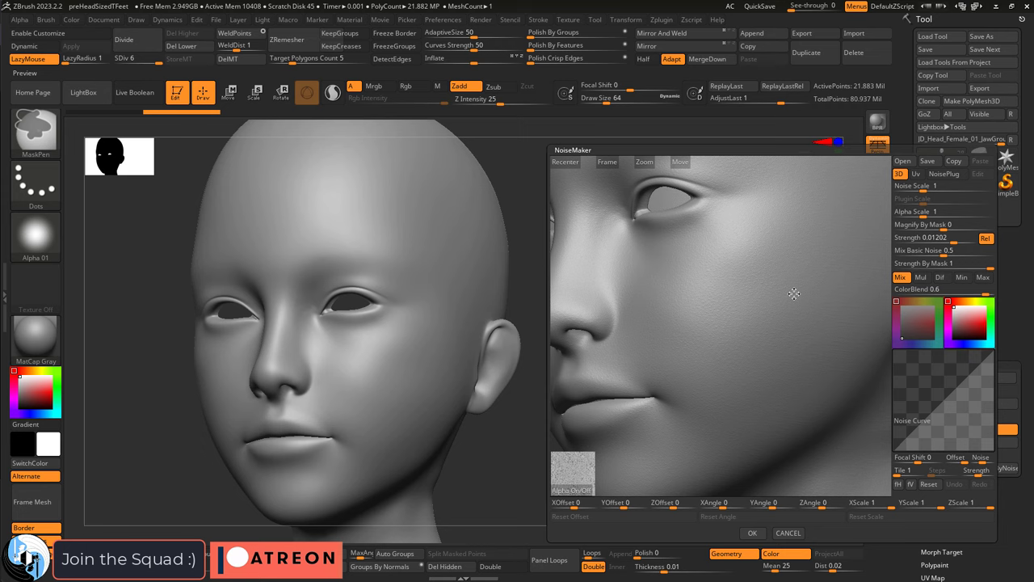
- In ZBrush's NoiseMaker, set the noise scale to about 133.6 and the alpha scale to about 1.003, and adjust the noise strength
drag(923, 190, 973, 191)
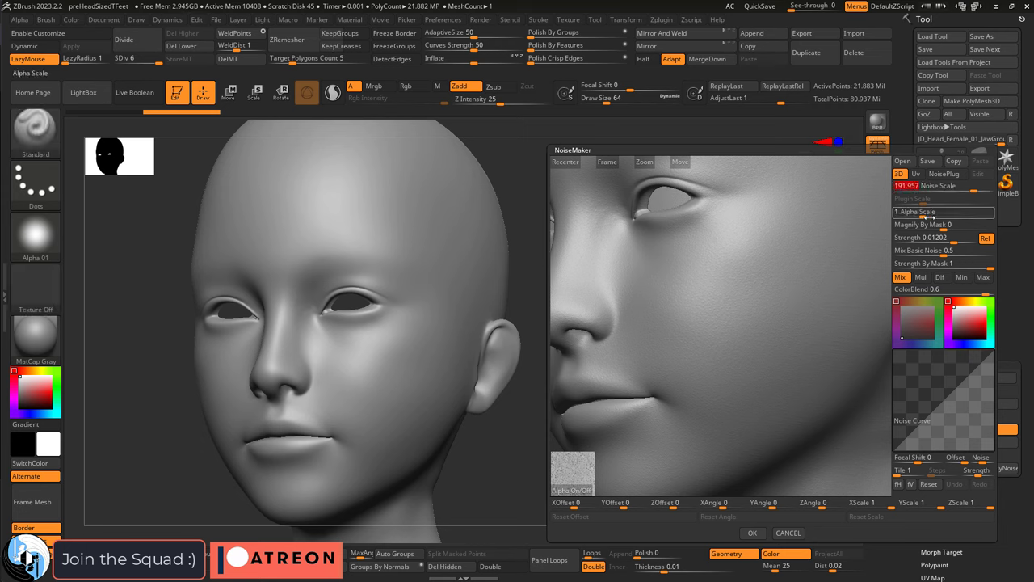
drag(924, 215, 898, 196)
mouse_move(974, 206)
mouse_down()
mouse_move(924, 215)
mouse_move(941, 188)
mouse_move(978, 192)
mouse_up()
drag(906, 196, 968, 194)
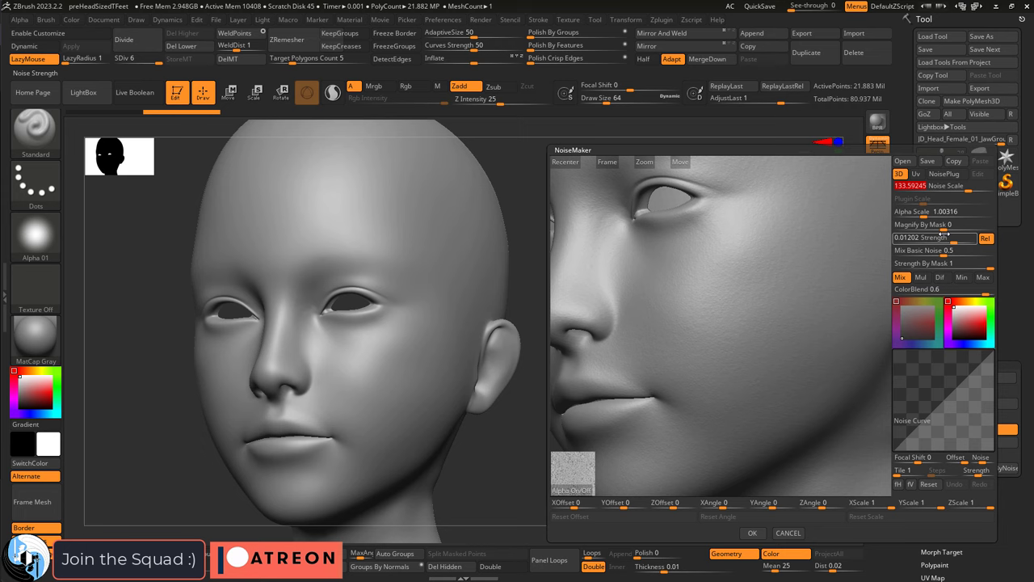
drag(954, 242, 926, 216)
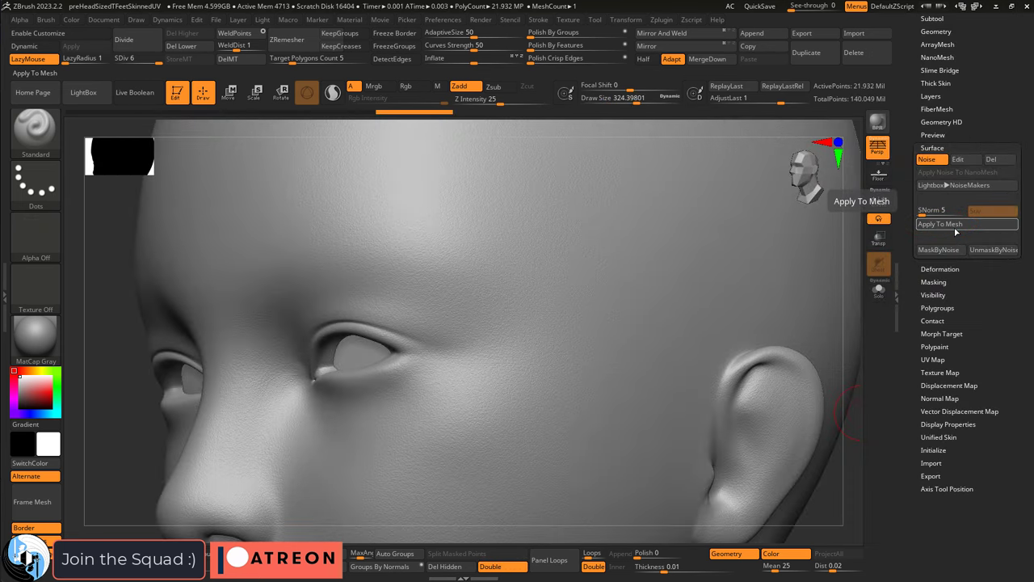
- Examine the pore detail along the body, from the face down over the torso to the thighs and hands
alt+right_drag(343, 370, 501, 194)
alt+right_drag(567, 438, 502, 271)
alt+right_drag(465, 440, 506, 277)
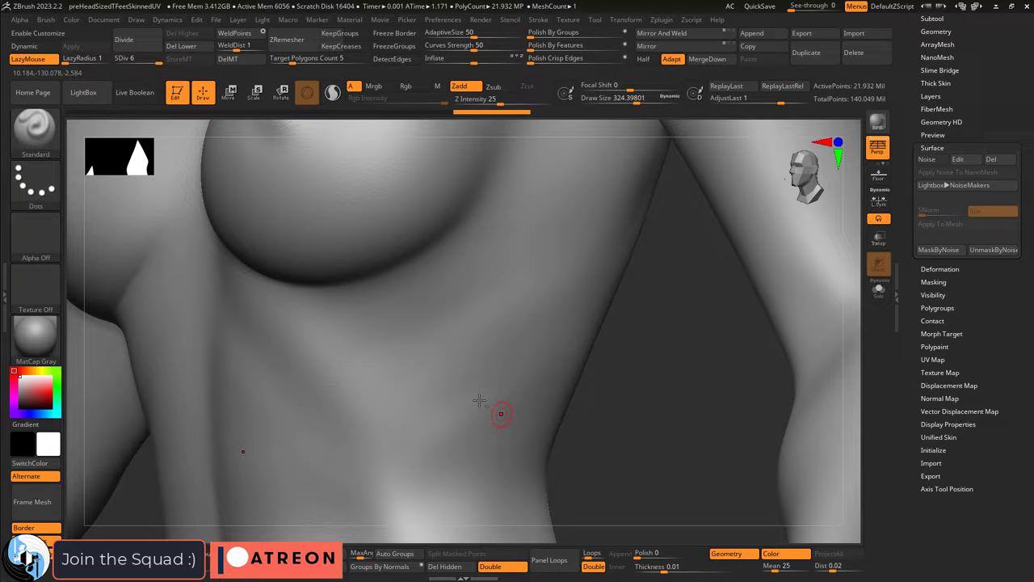
alt+right_drag(501, 415, 420, 275)
alt+right_drag(400, 420, 493, 299)
alt+right_drag(440, 428, 525, 181)
alt+right_drag(527, 412, 404, 208)
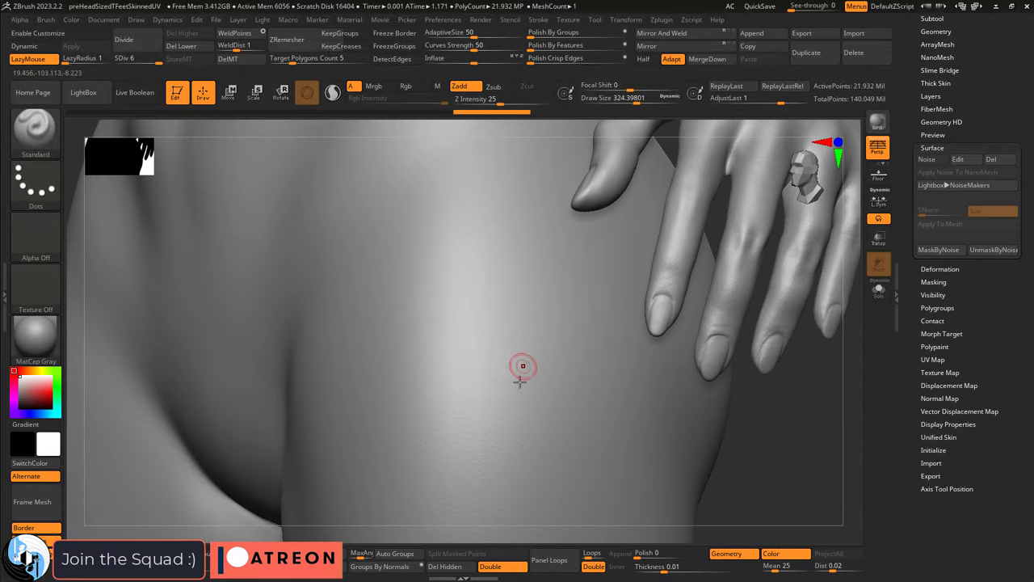
mouse_move(521, 392)
alt+right_down()
mouse_move(491, 238)
mouse_move(534, 220)
mouse_move(517, 376)
mouse_move(505, 318)
mouse_move(506, 387)
mouse_move(520, 328)
alt+right_up()
alt+right_drag(442, 241, 393, 432)
alt+right_drag(421, 258, 426, 473)
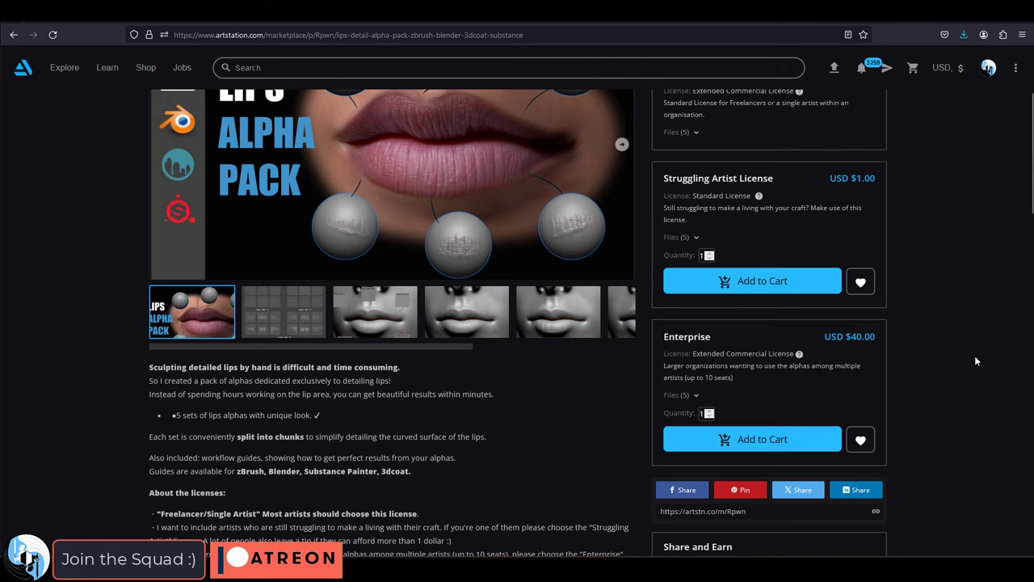
- Look over the lips detail alpha pack's page on ArtStation
scroll(975, 356, up, 3)
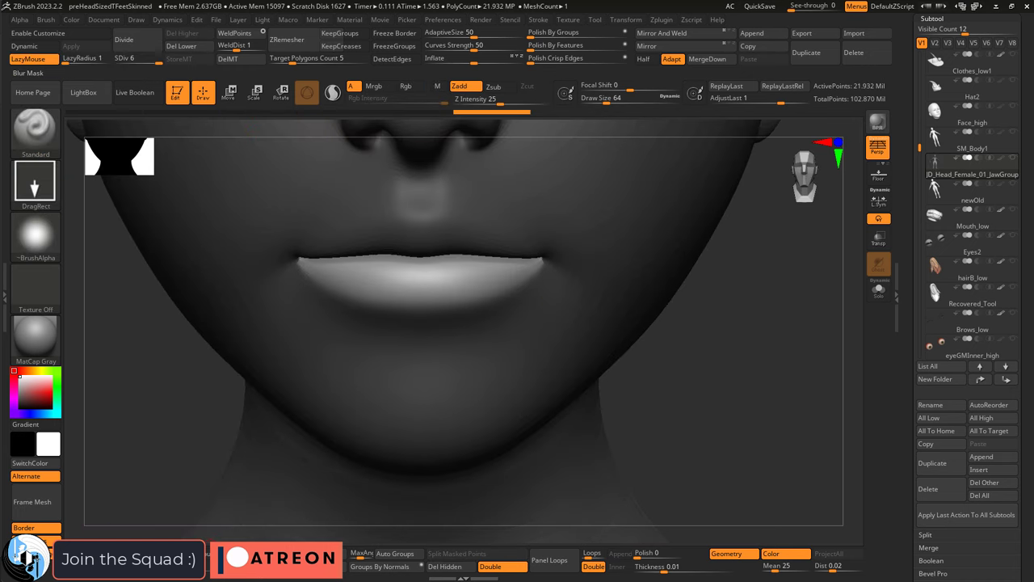
- In ZBrush, import the brush alphas from lips03_lower_R copy through lips03_upper_R copy and stamp wrinkle detail onto the lower lip
click(35, 234)
click(94, 445)
click(215, 143)
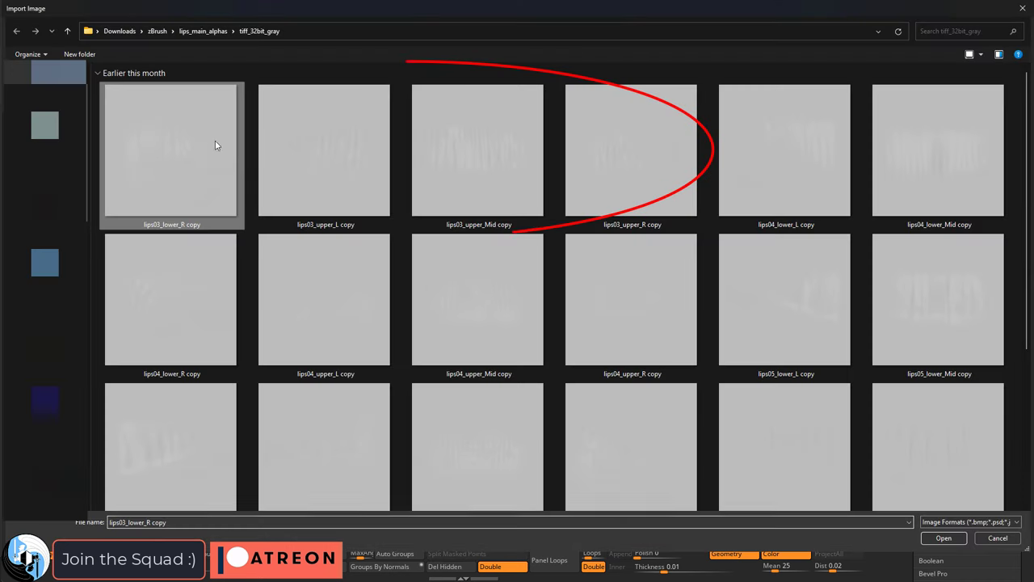
shift+click(634, 192)
drag(422, 280, 471, 330)
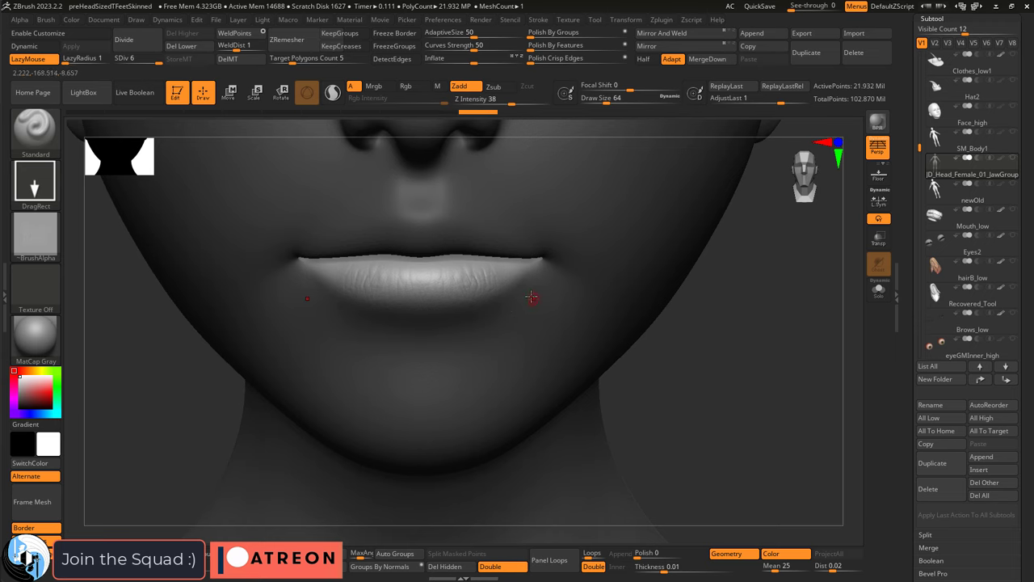
- Lower the head mesh to subdivision level 1, project it onto the newOld body and hide newOld
scroll(507, 288, up, 5)
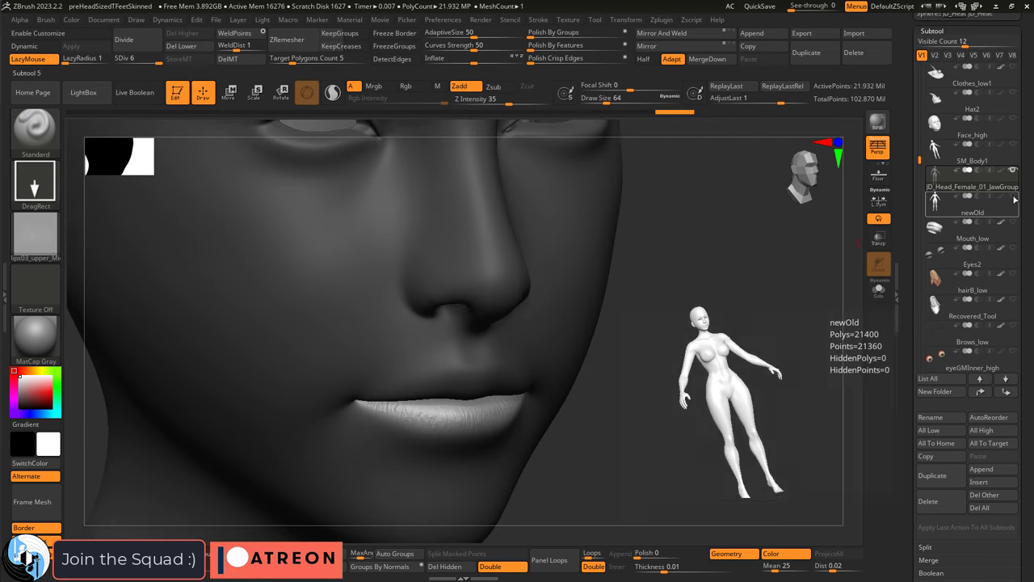
drag(147, 58, 113, 61)
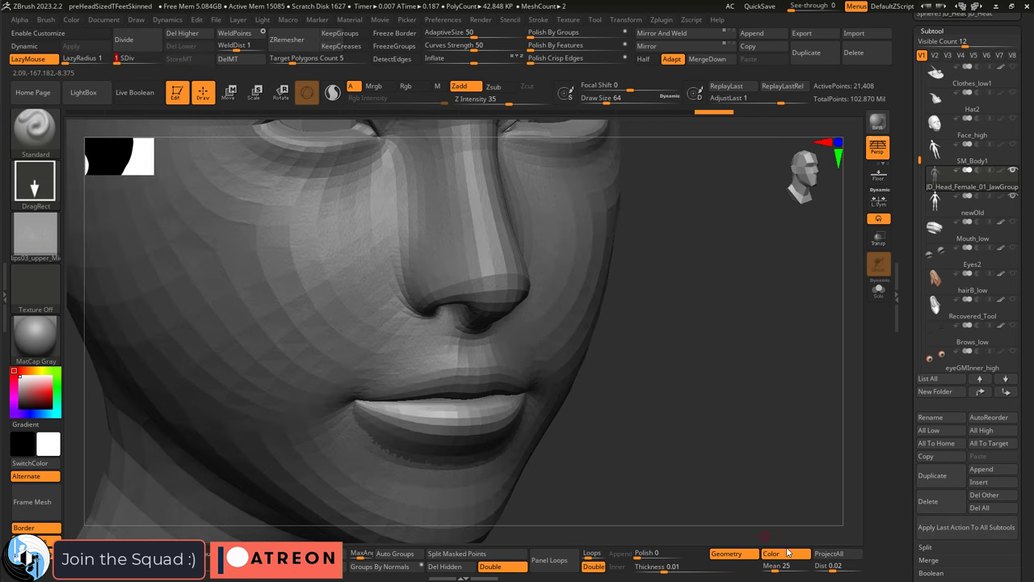
click(849, 559)
mouse_move(960, 196)
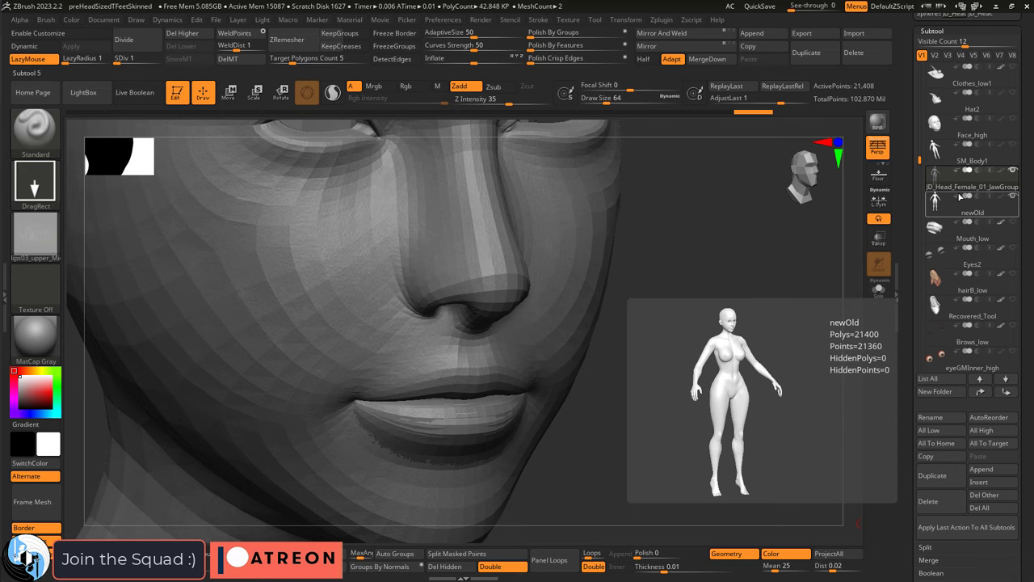
click(1015, 198)
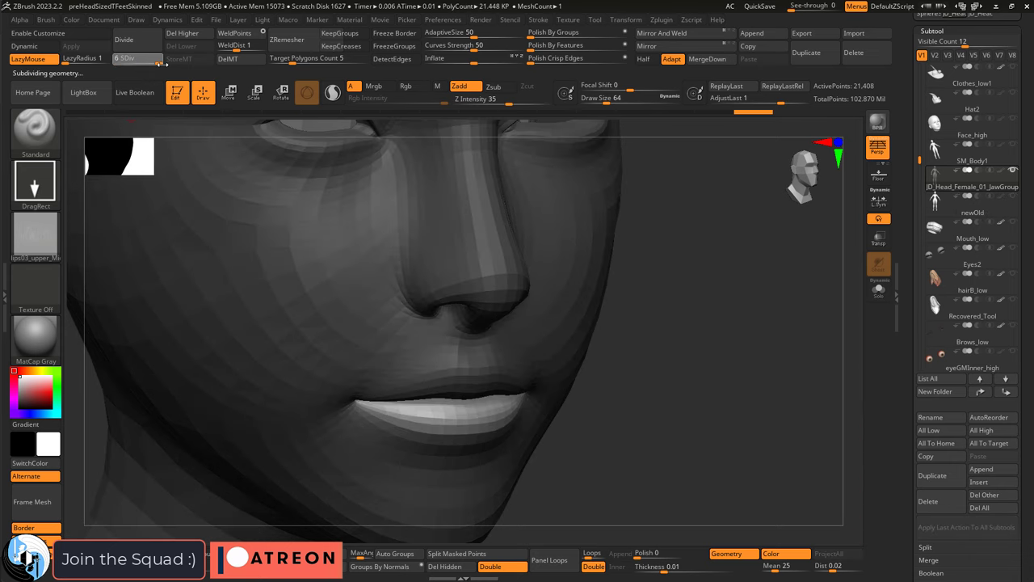
- Raise the mesh level by level back to subdivision level 6 and check the lips and face
right_drag(535, 305, 461, 310)
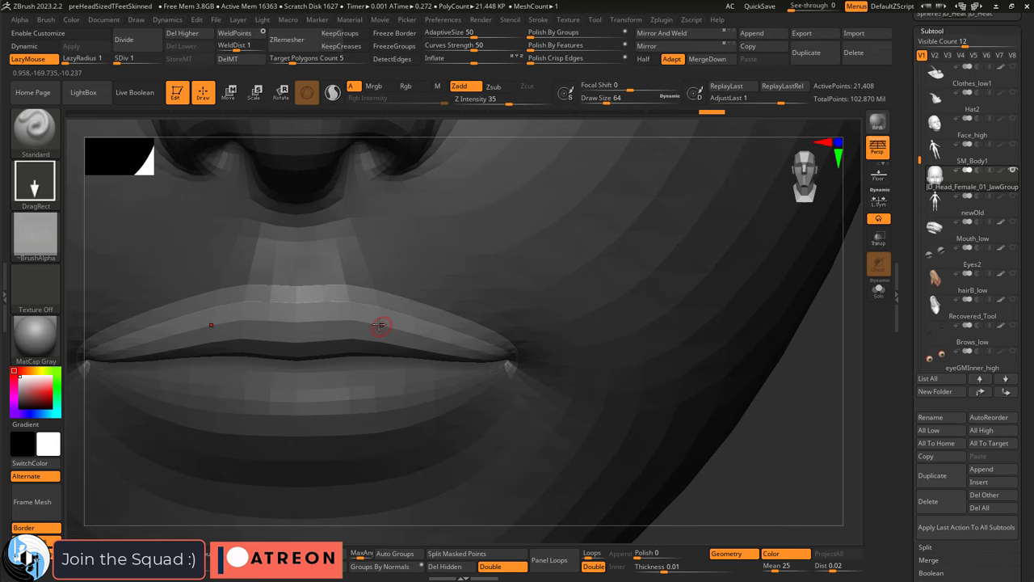
key(d)
key(d)
key(d)
key(d)
key(d)
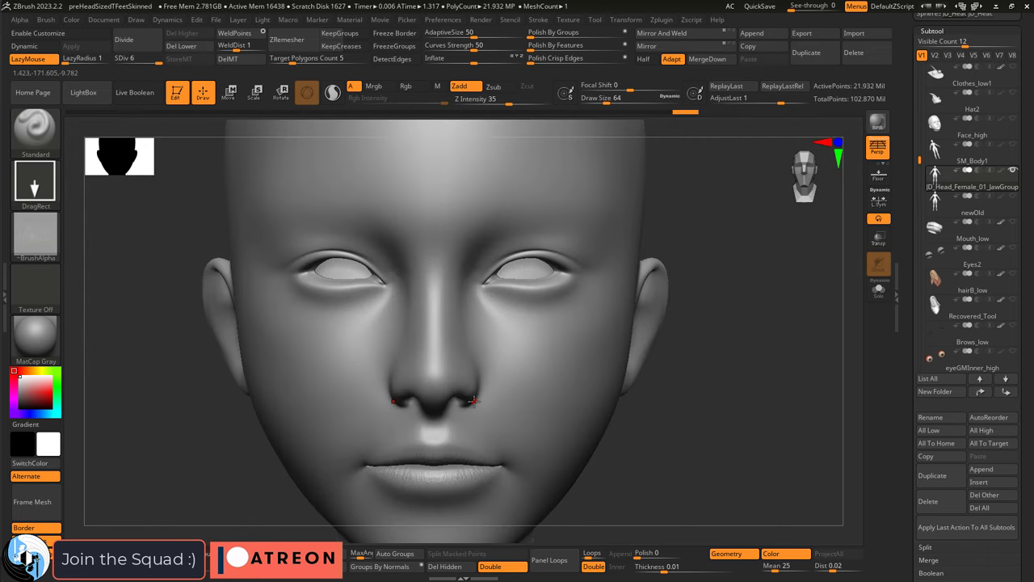
alt+right_drag(474, 400, 500, 330)
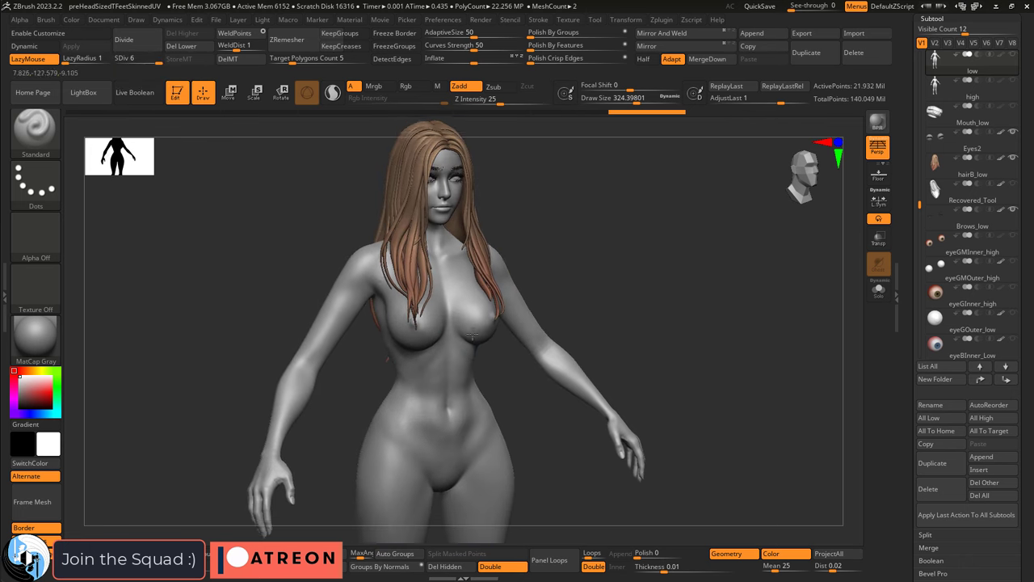
- Examine the low body's torso, chest and arms from several angles at subdivision level 6
ctrl+right_drag(452, 266, 471, 329)
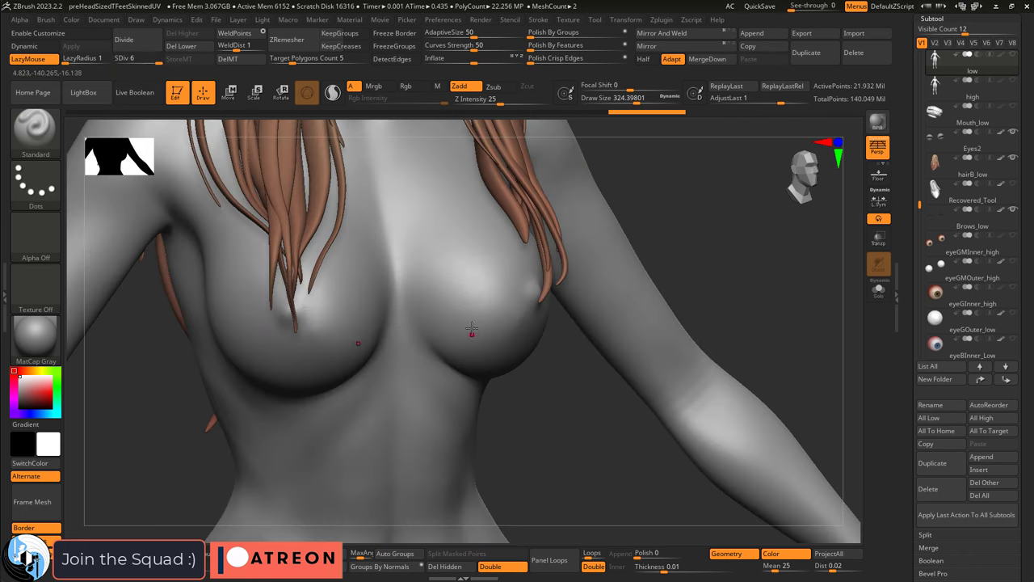
alt+right_drag(471, 245, 482, 387)
alt+right_drag(477, 194, 463, 153)
alt+right_drag(459, 360, 379, 289)
ctrl+right_drag(509, 352, 481, 340)
alt+right_drag(485, 484, 529, 335)
ctrl+right_drag(529, 280, 461, 504)
scroll(476, 327, down, 4)
alt+right_drag(459, 239, 461, 428)
ctrl+right_drag(461, 428, 457, 384)
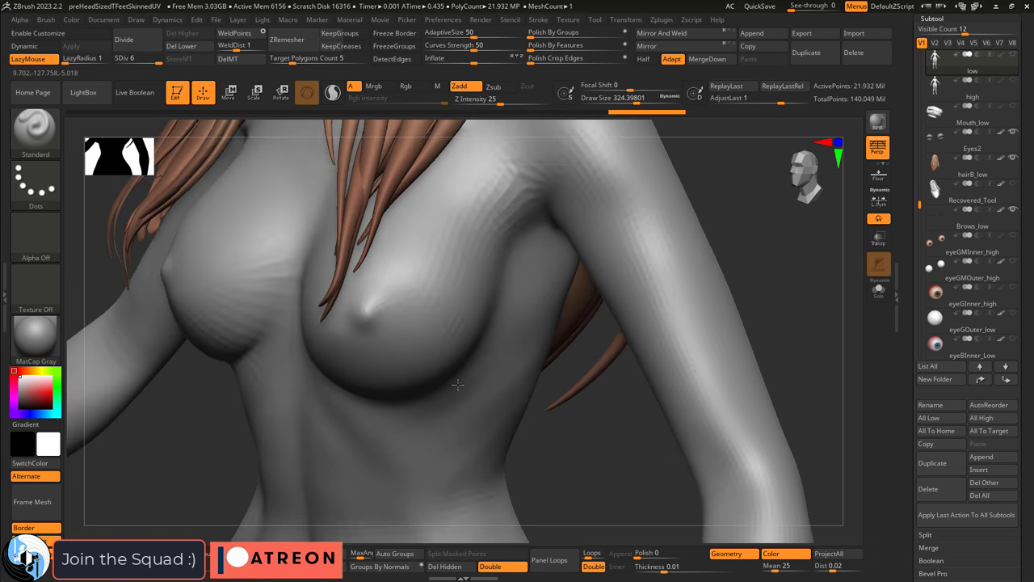
- Examine the character's face, lashes and hair up close and from the front
scroll(457, 385, up, 10)
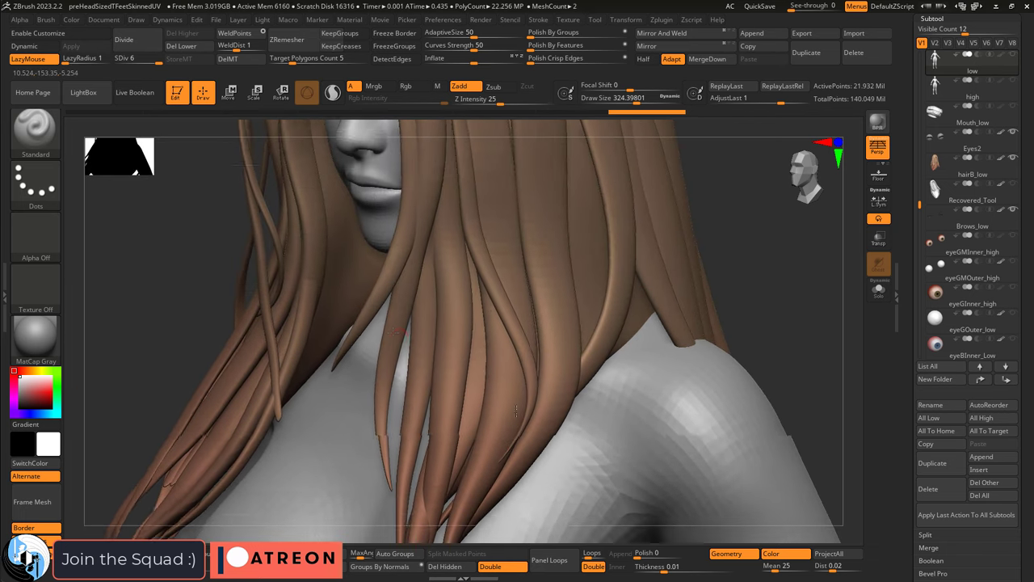
scroll(515, 412, up, 10)
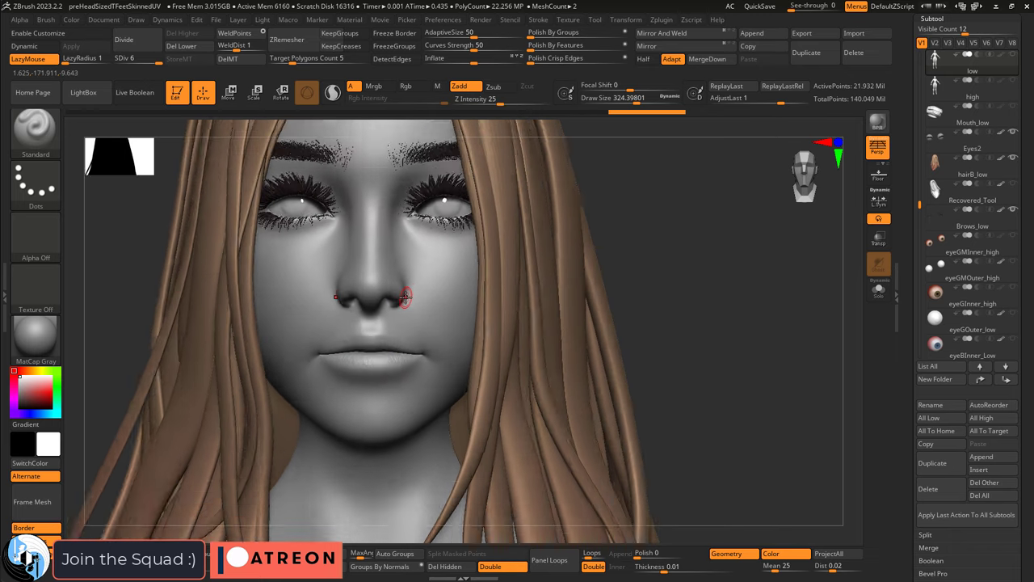
scroll(405, 297, up, 3)
scroll(428, 285, down, 5)
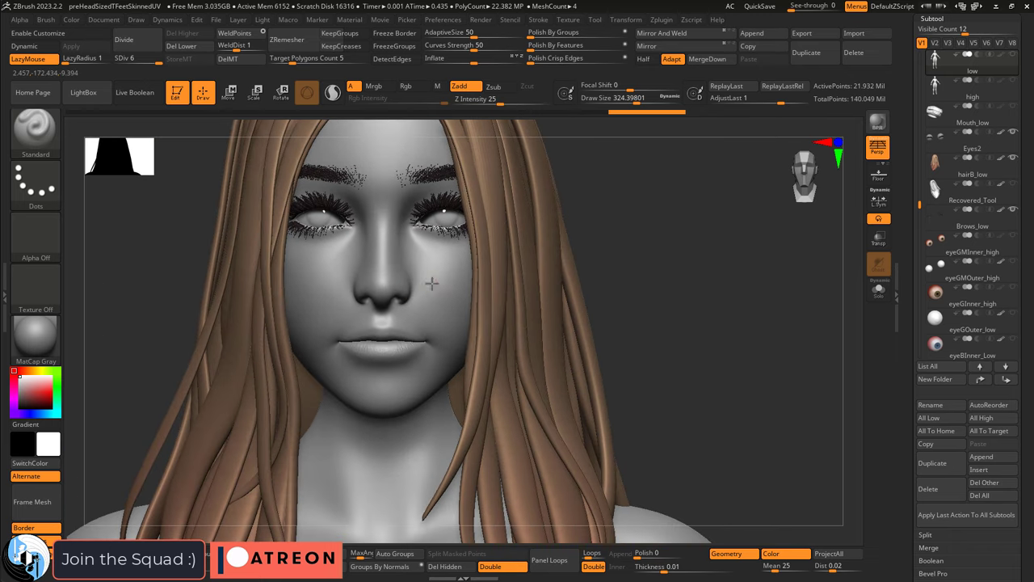
right_drag(419, 287, 424, 309)
scroll(442, 278, down, 4)
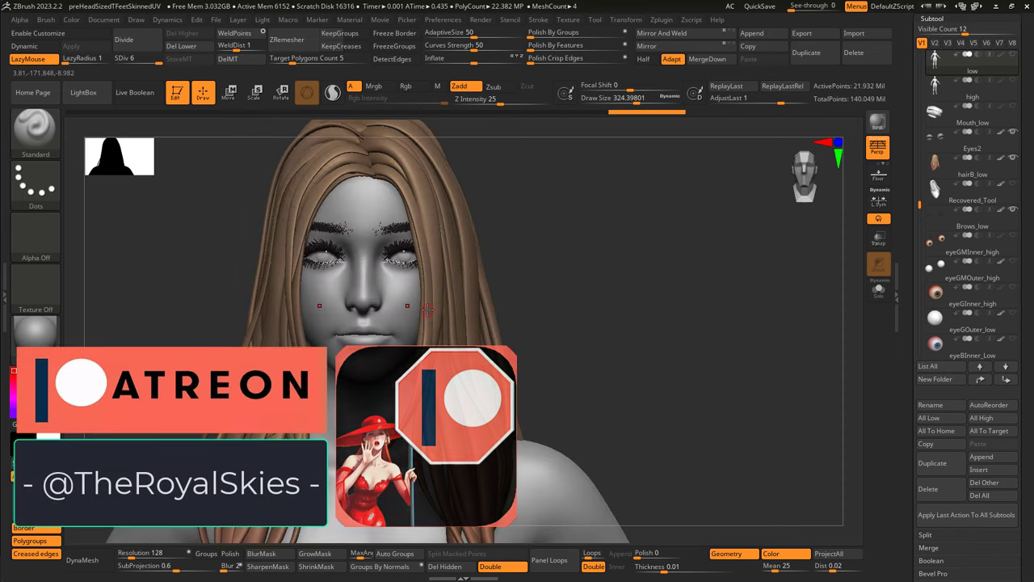